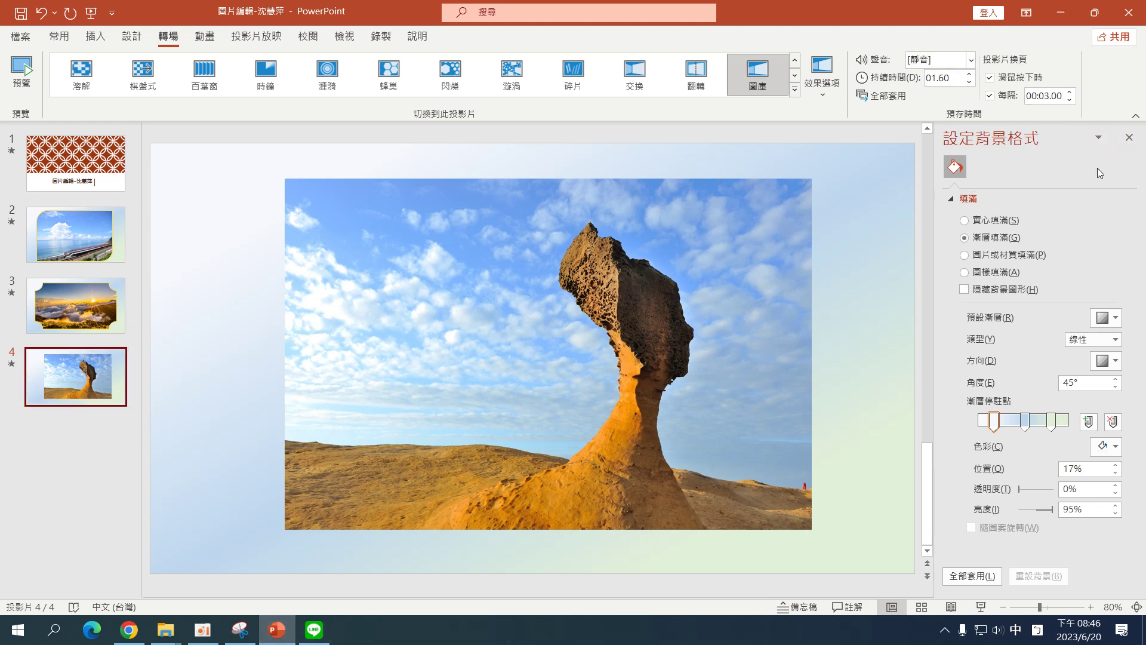
Close the Format Background (設定背景格式) pane to show slide 4's rock photo full-size
{"action": "left_click", "coordinate": [1129, 138]}
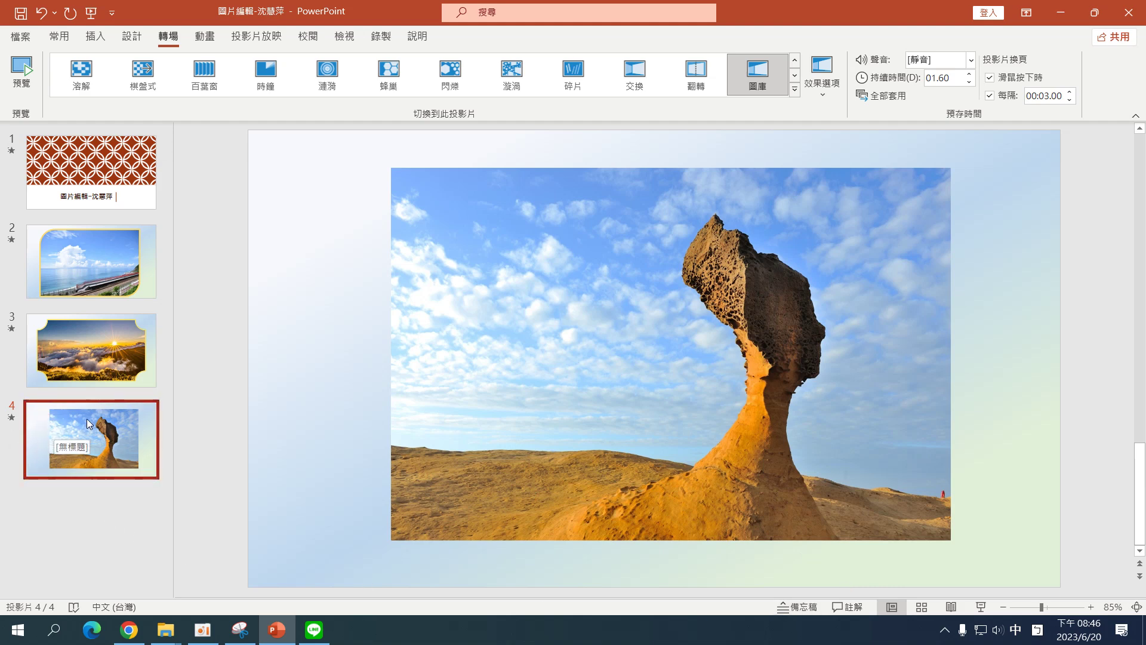
Start inserting audio from this PC, cancel it, then select slide 1 and minimize PowerPoint
{"action": "left_click", "coordinate": [95, 36]}
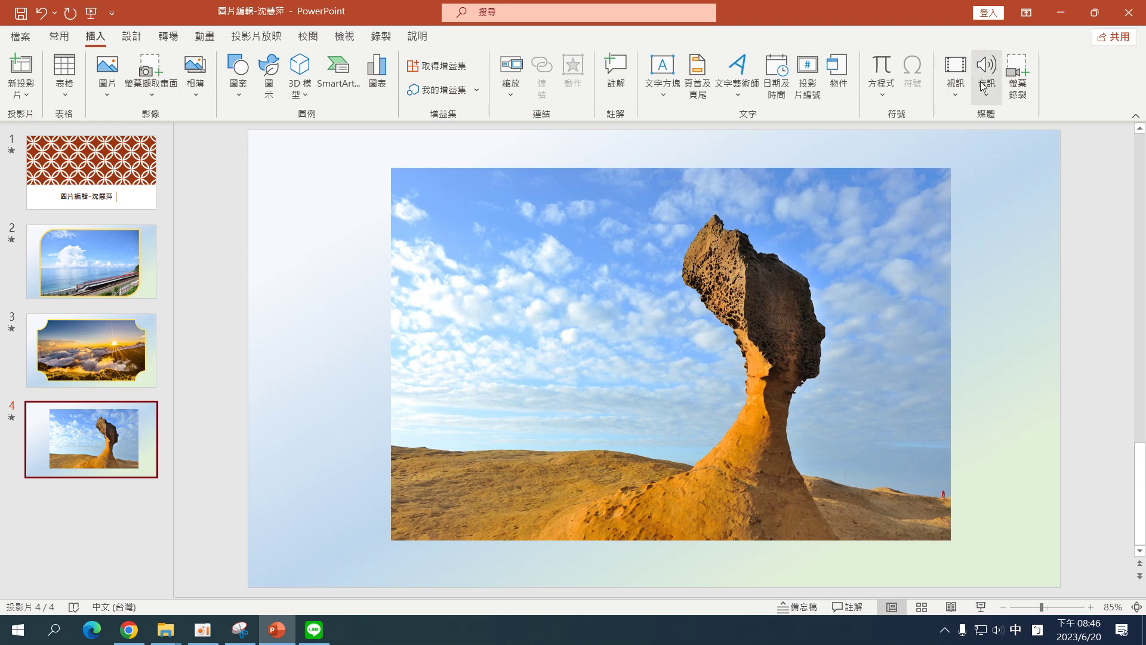
{"action": "left_click", "coordinate": [990, 97]}
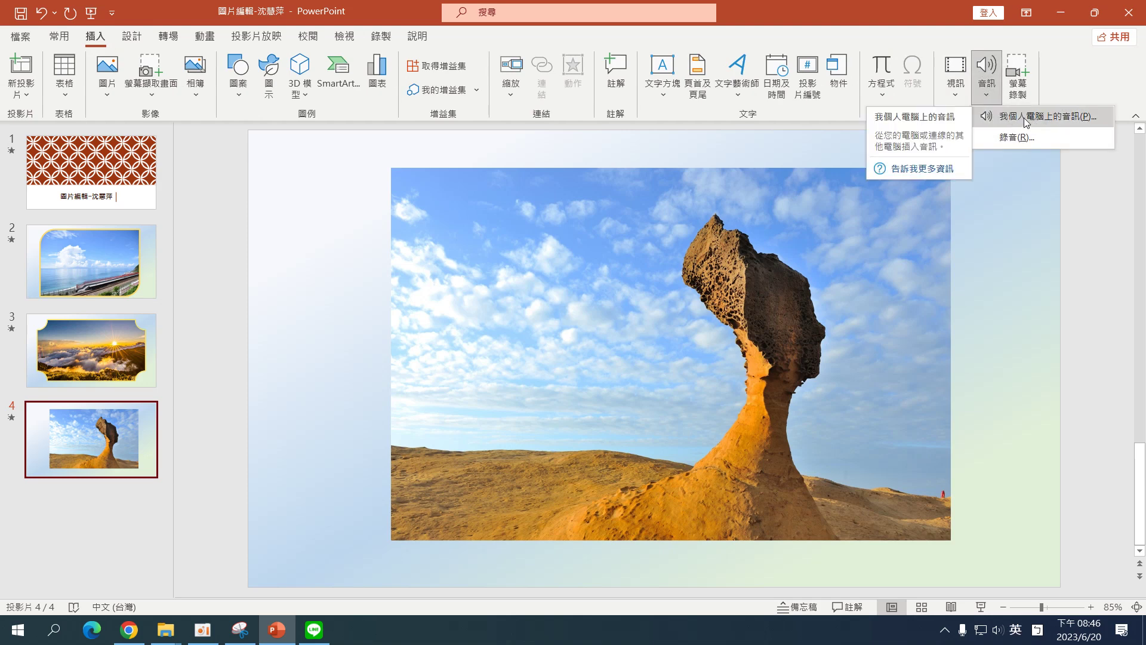
{"action": "left_click", "coordinate": [1042, 118]}
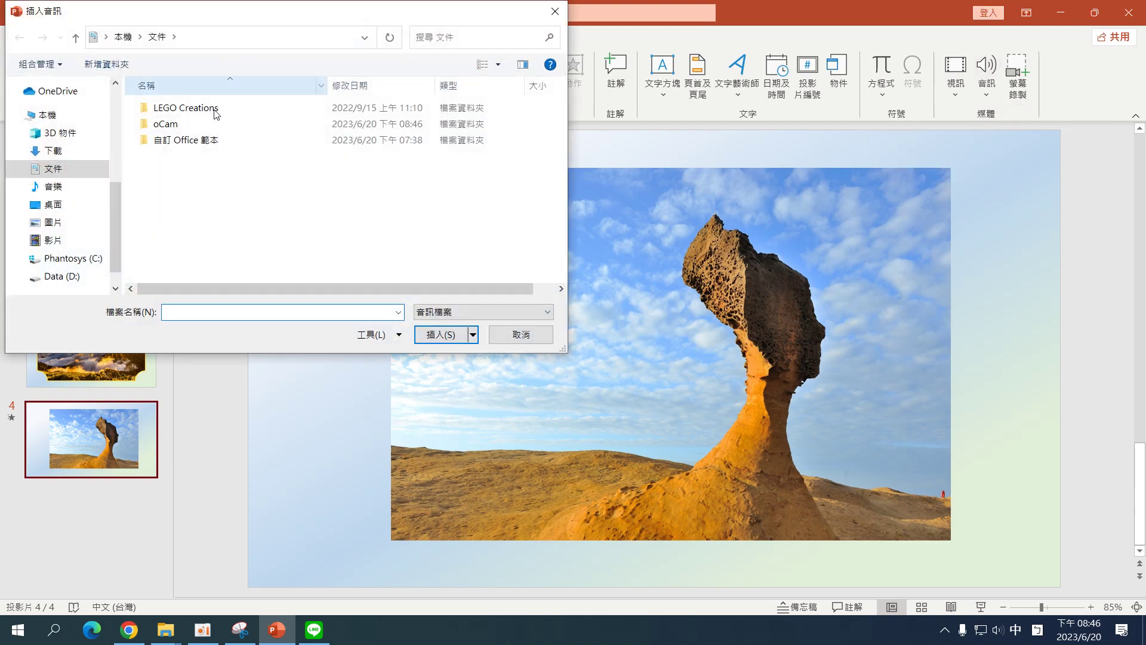
{"action": "left_click", "coordinate": [524, 334]}
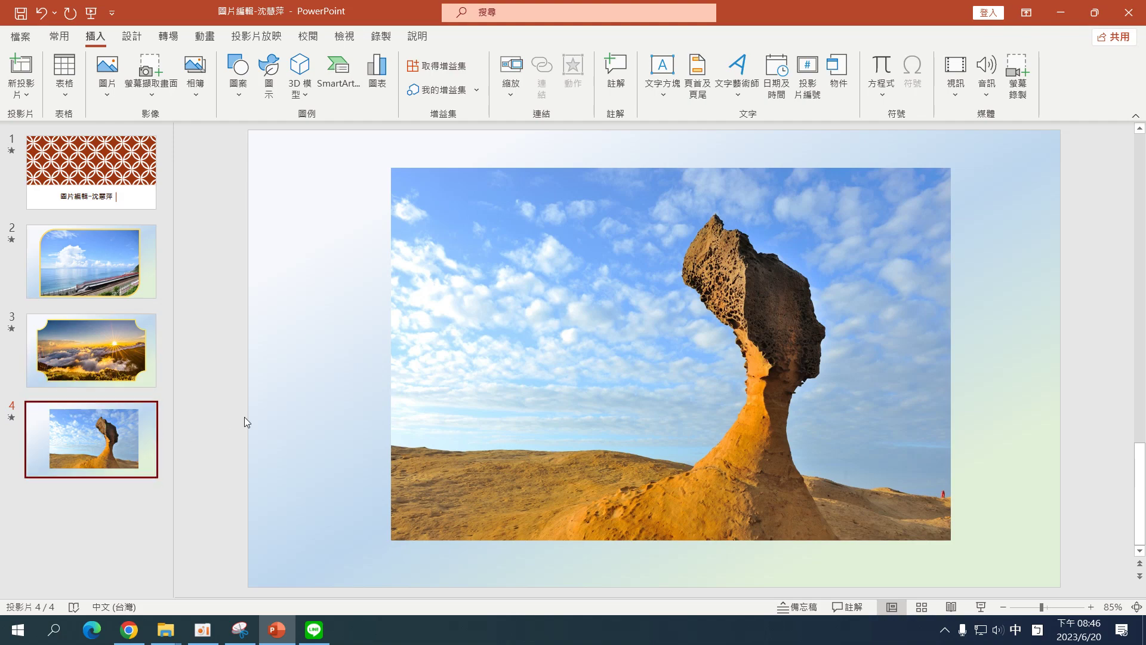
{"action": "left_click", "coordinate": [81, 154]}
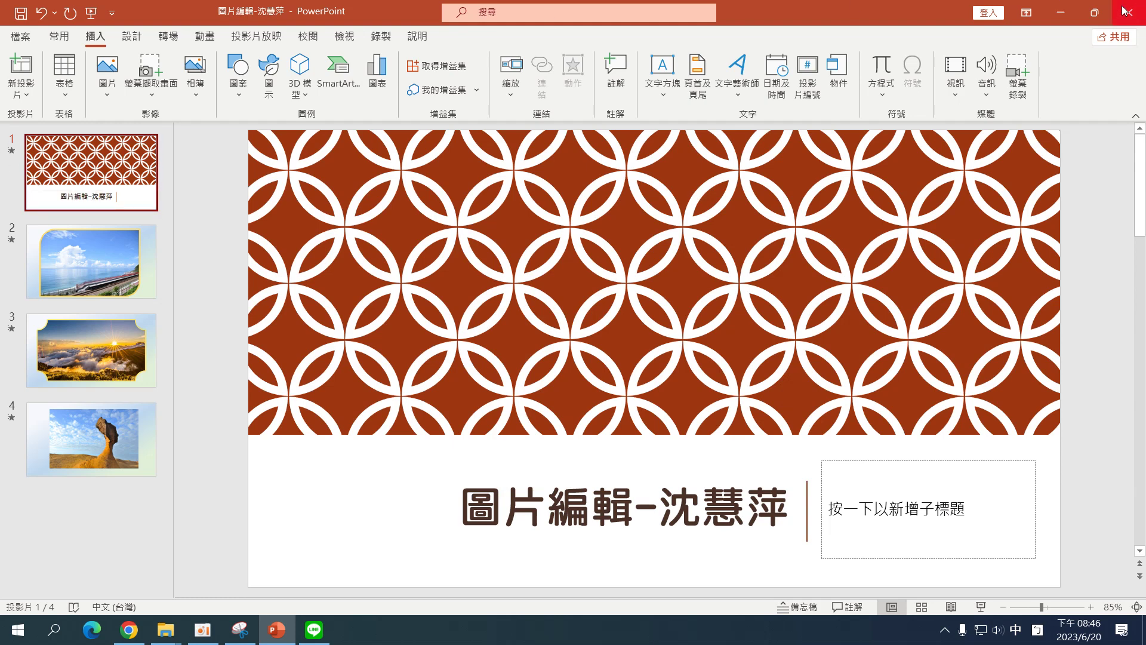
{"action": "left_click", "coordinate": [1069, 13]}
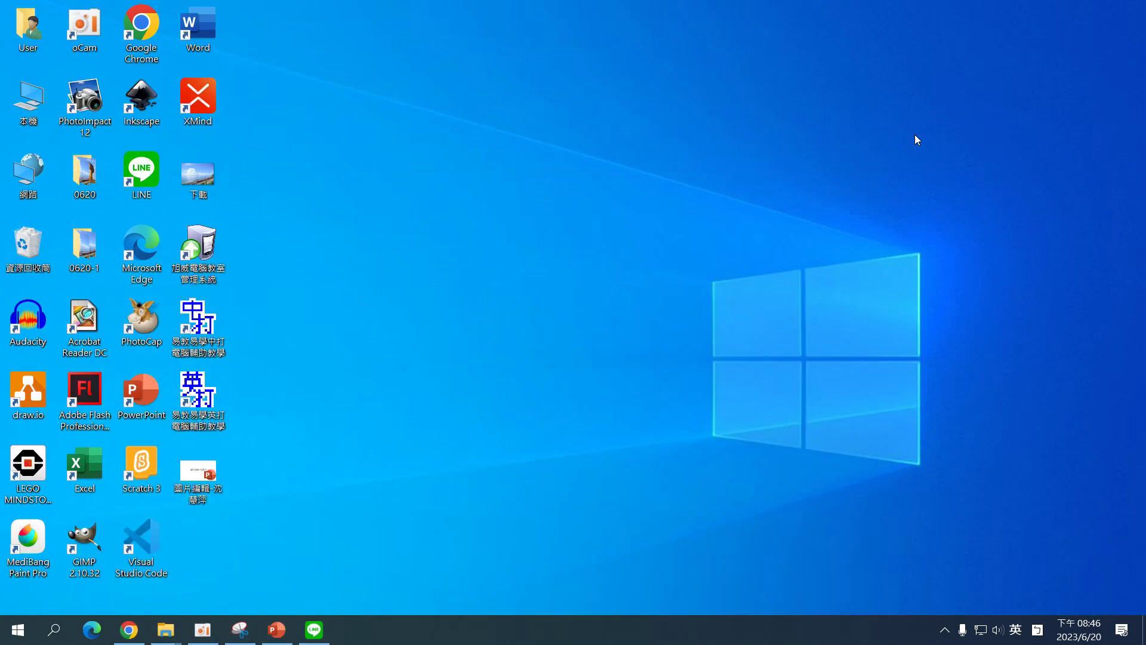
Save the LINE chat's 古箏曲—《在水一方》.mp3 attachment into the Music (音樂) folder
{"action": "left_click", "coordinate": [314, 629]}
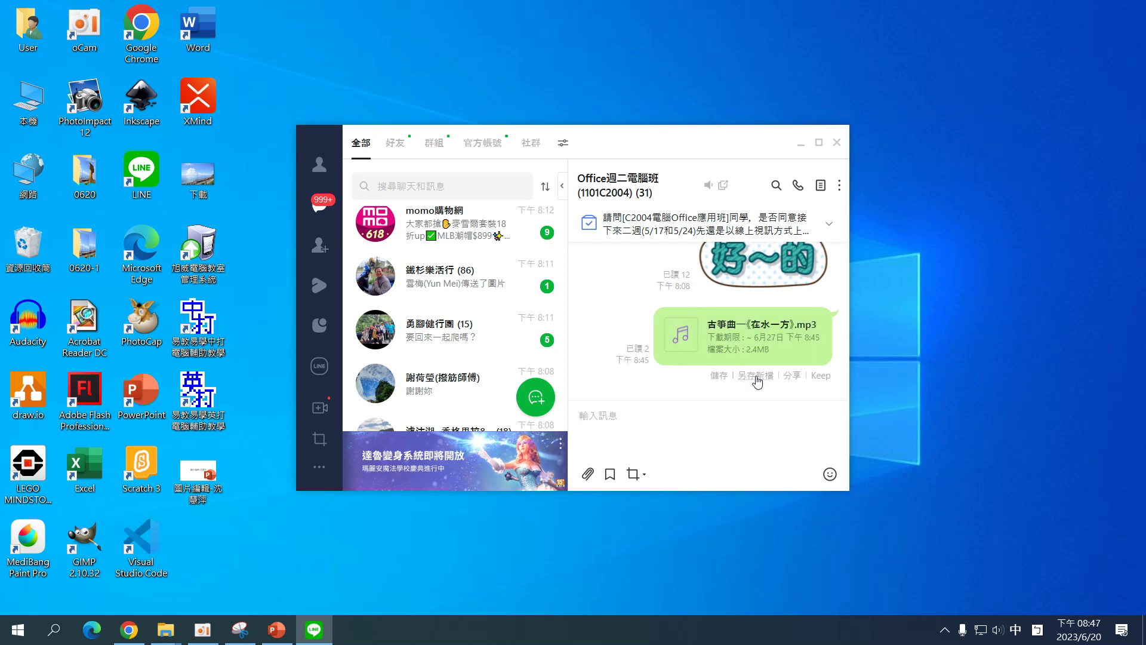
{"action": "left_click", "coordinate": [756, 376]}
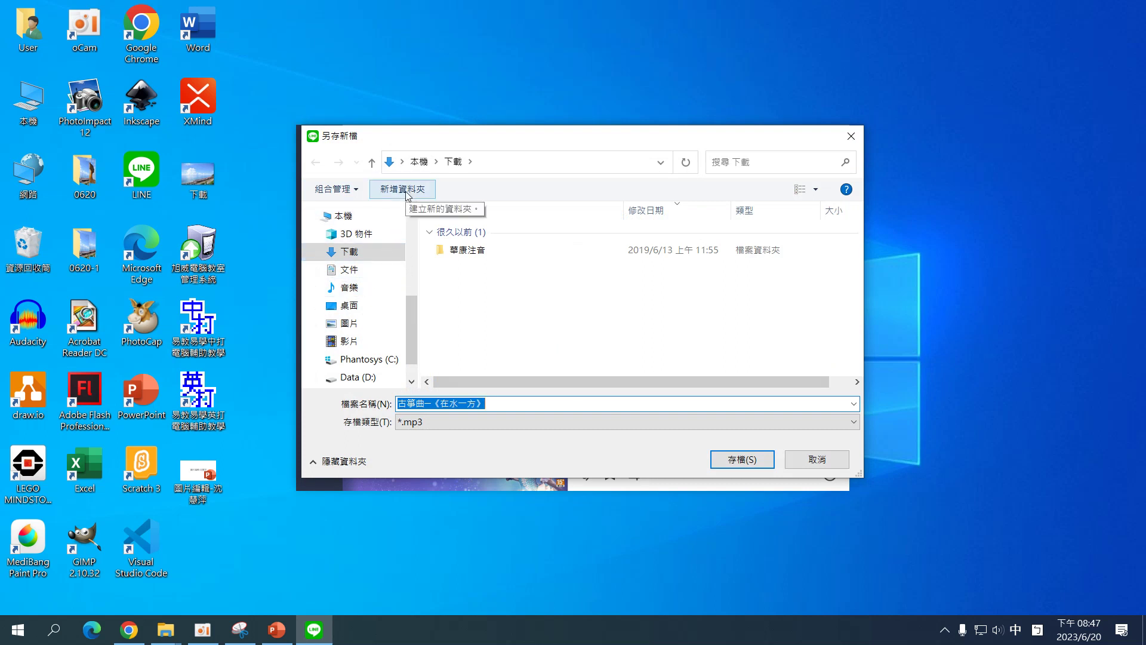
{"action": "left_click", "coordinate": [346, 292]}
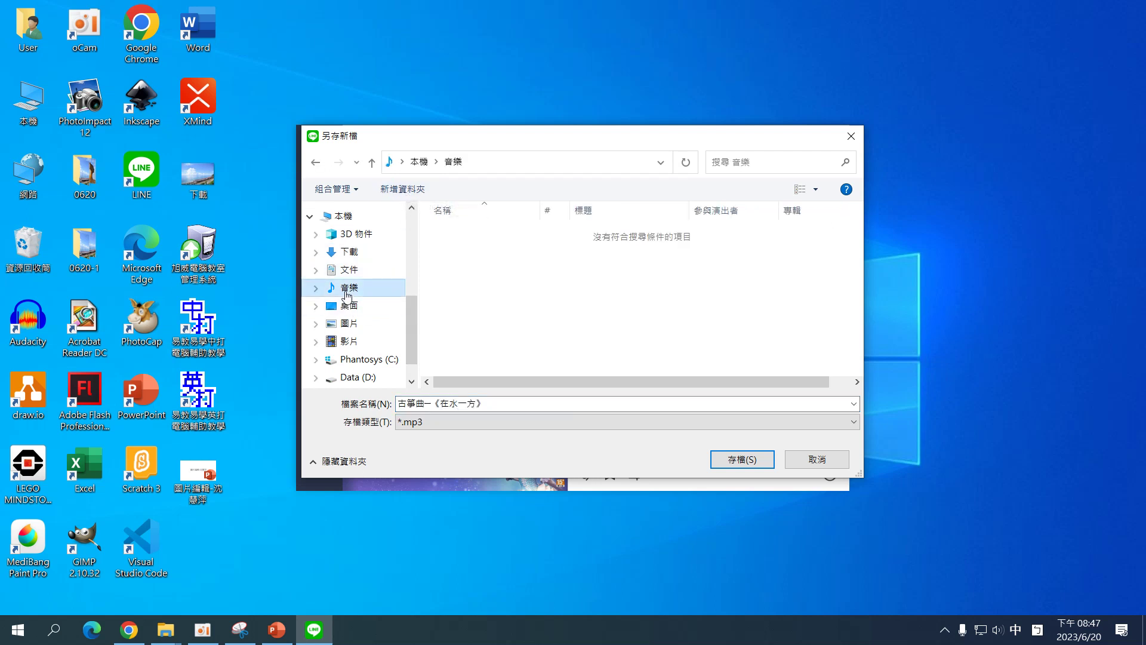
{"action": "left_click", "coordinate": [744, 461]}
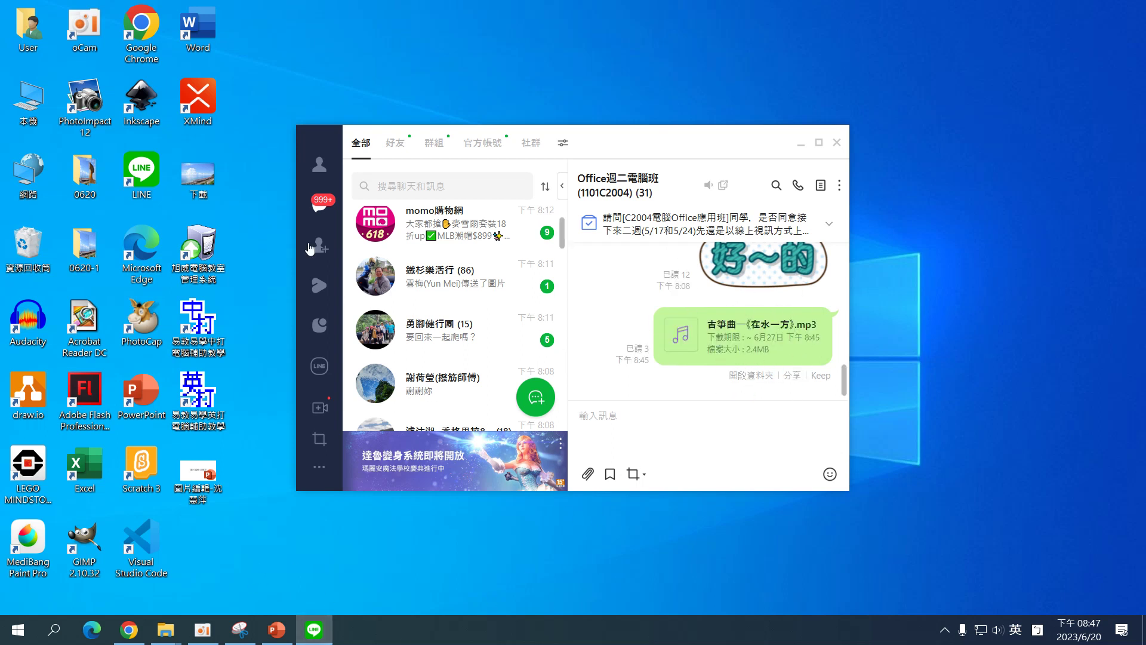
Bring PowerPoint back, browse for audio on slide 4 in the Desktop folder, then cancel
{"action": "left_click", "coordinate": [277, 629]}
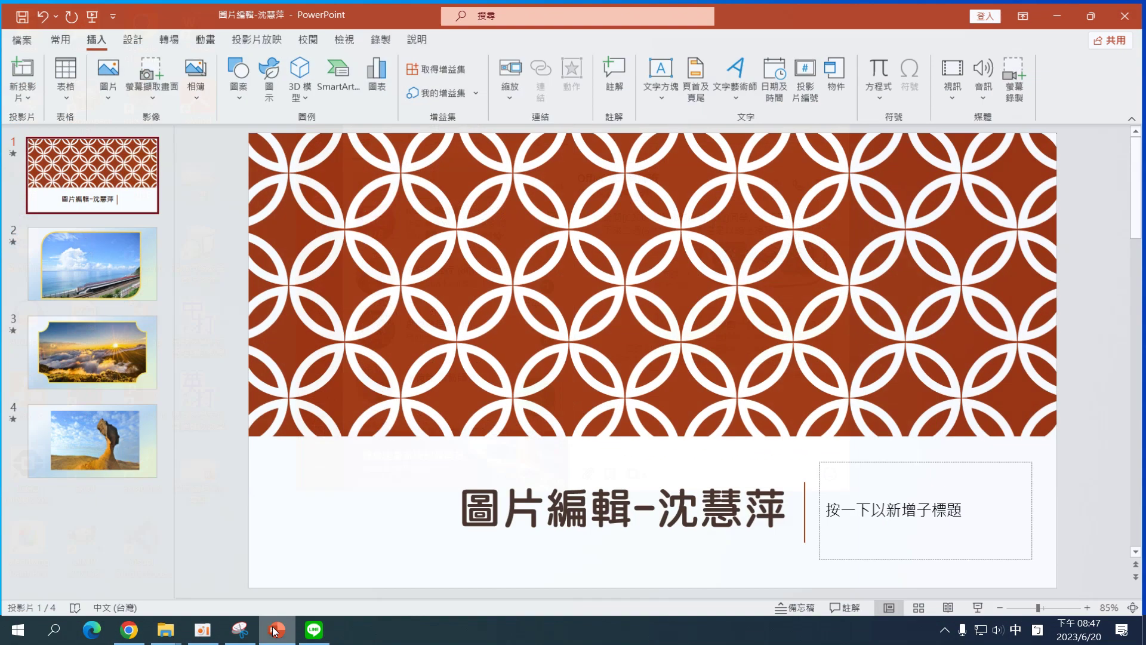
{"action": "left_click", "coordinate": [109, 460]}
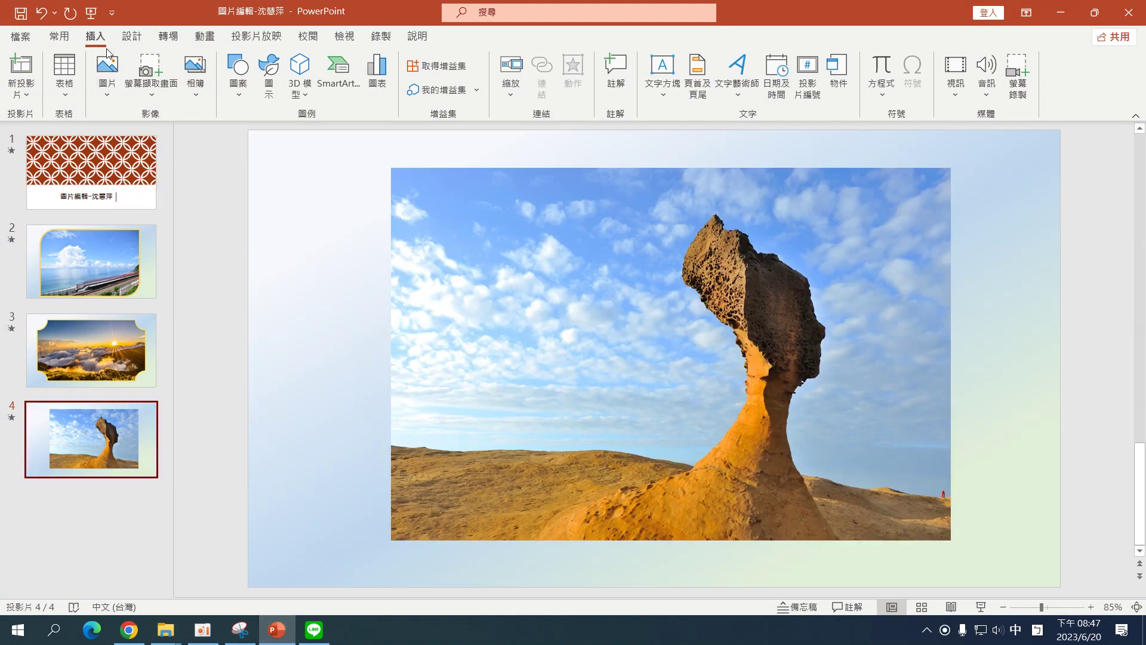
{"action": "left_click", "coordinate": [993, 85]}
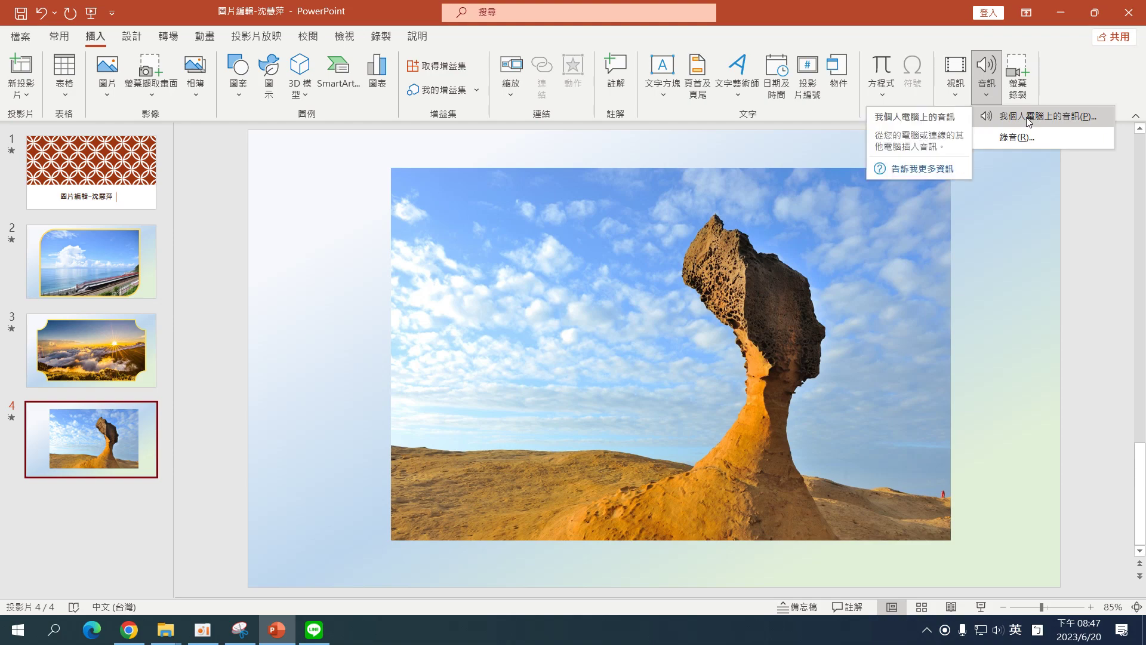
{"action": "left_click", "coordinate": [1026, 118]}
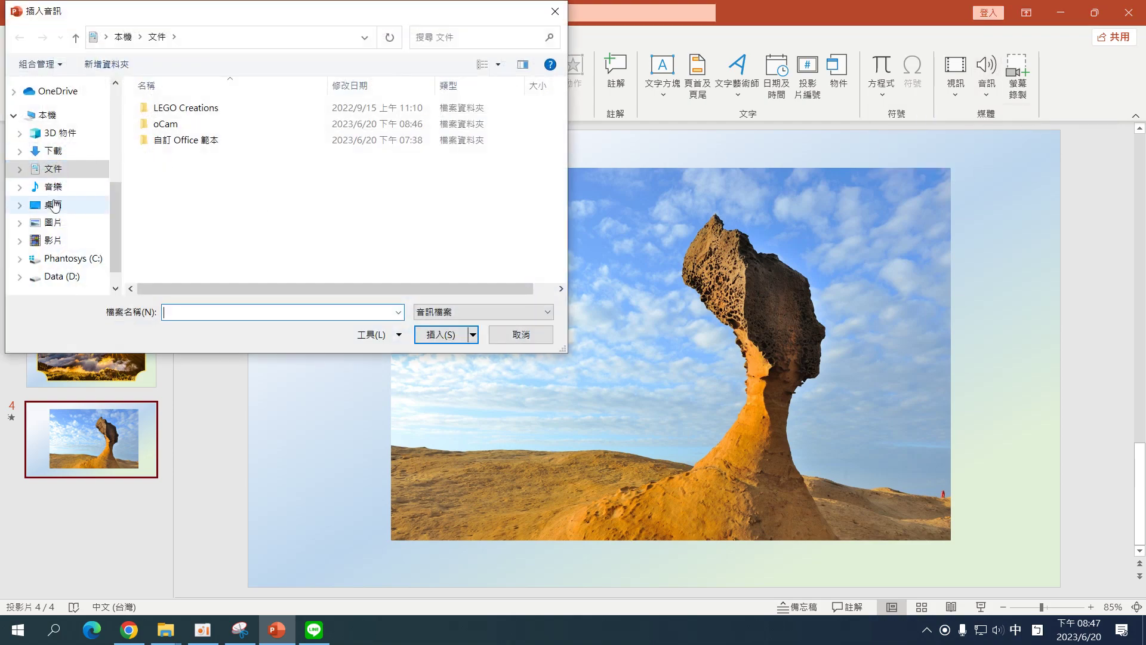
{"action": "left_click", "coordinate": [53, 205]}
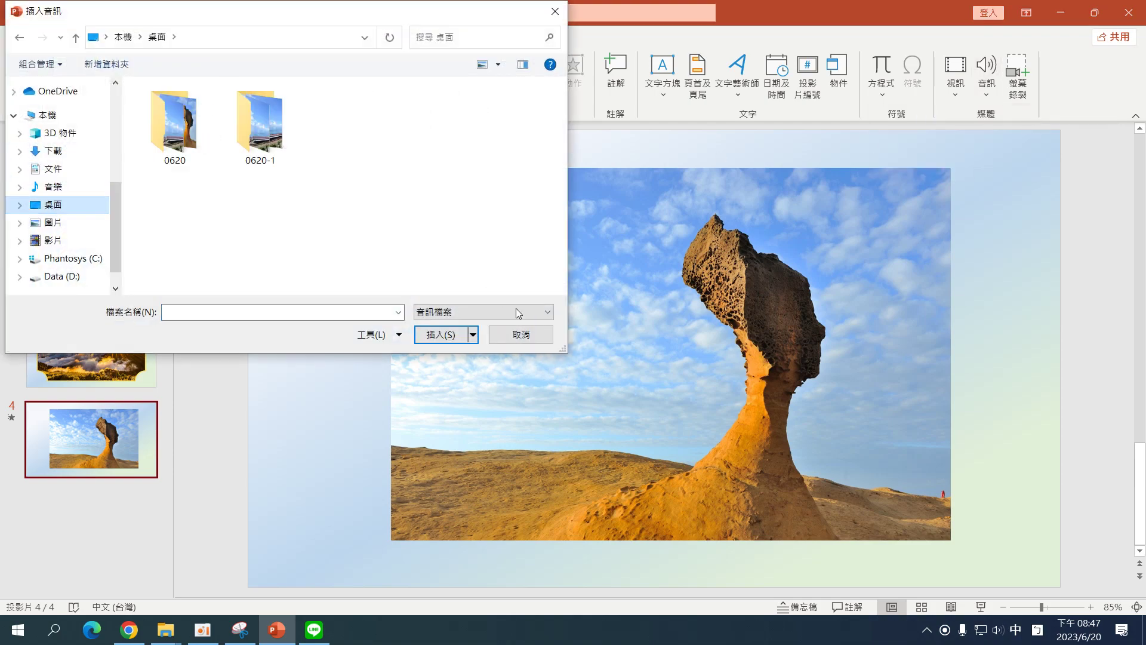
{"action": "left_click", "coordinate": [522, 336]}
Insert 古箏曲—《在水一方》.mp3 from the Music folder onto the title slide
{"action": "left_click", "coordinate": [66, 160]}
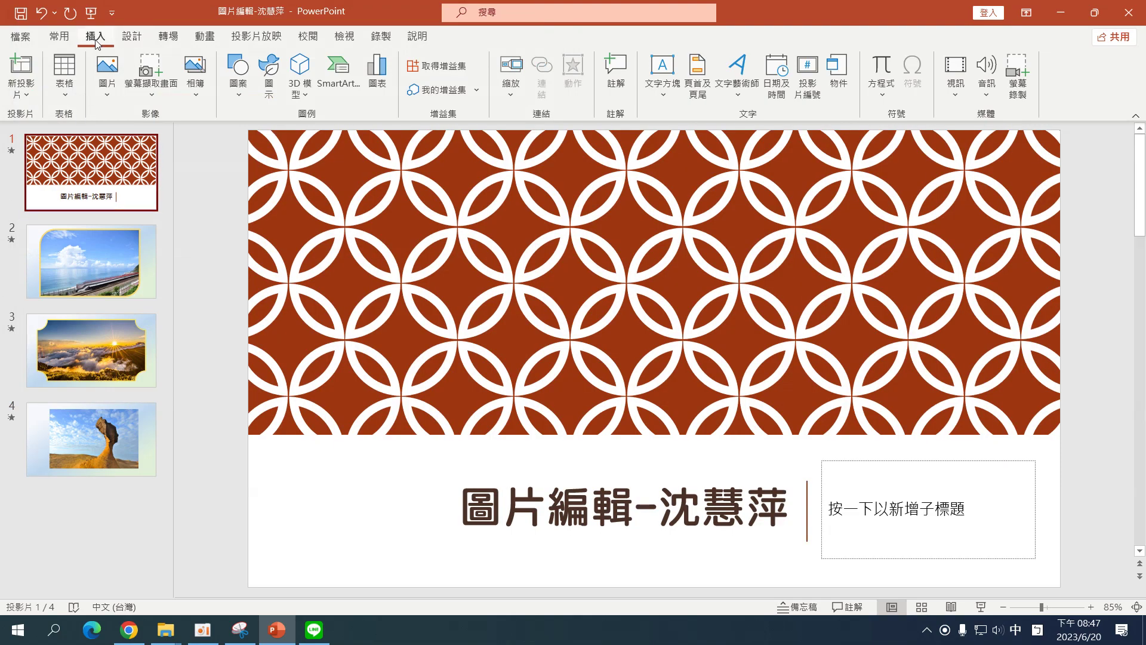
{"action": "left_click", "coordinate": [987, 93]}
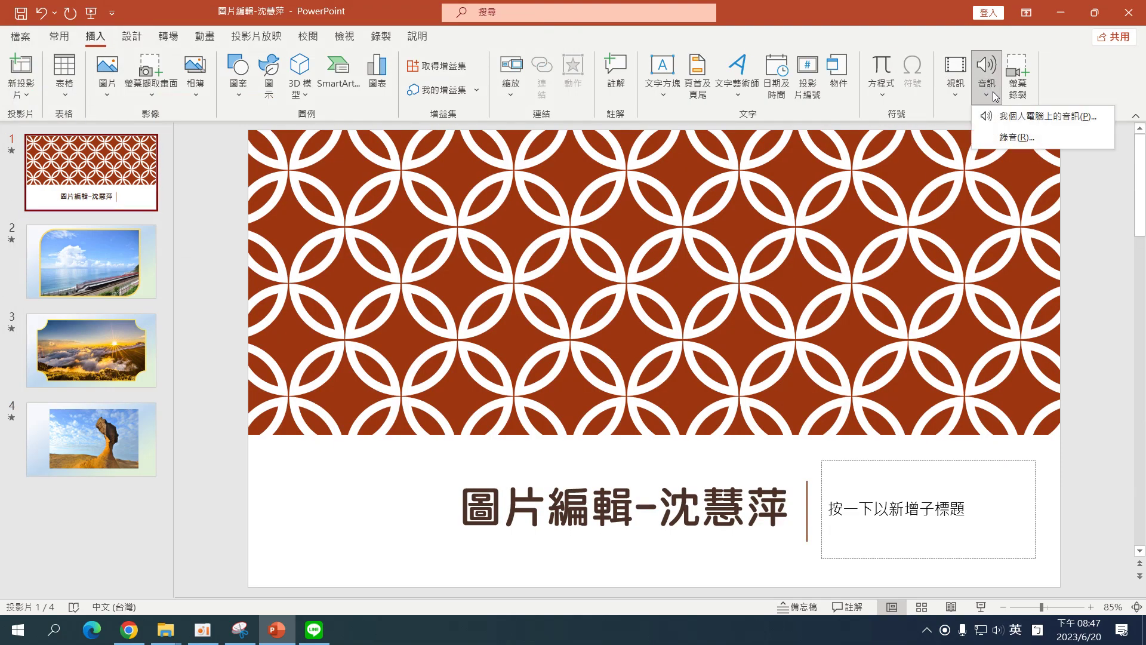
{"action": "left_click", "coordinate": [1007, 120]}
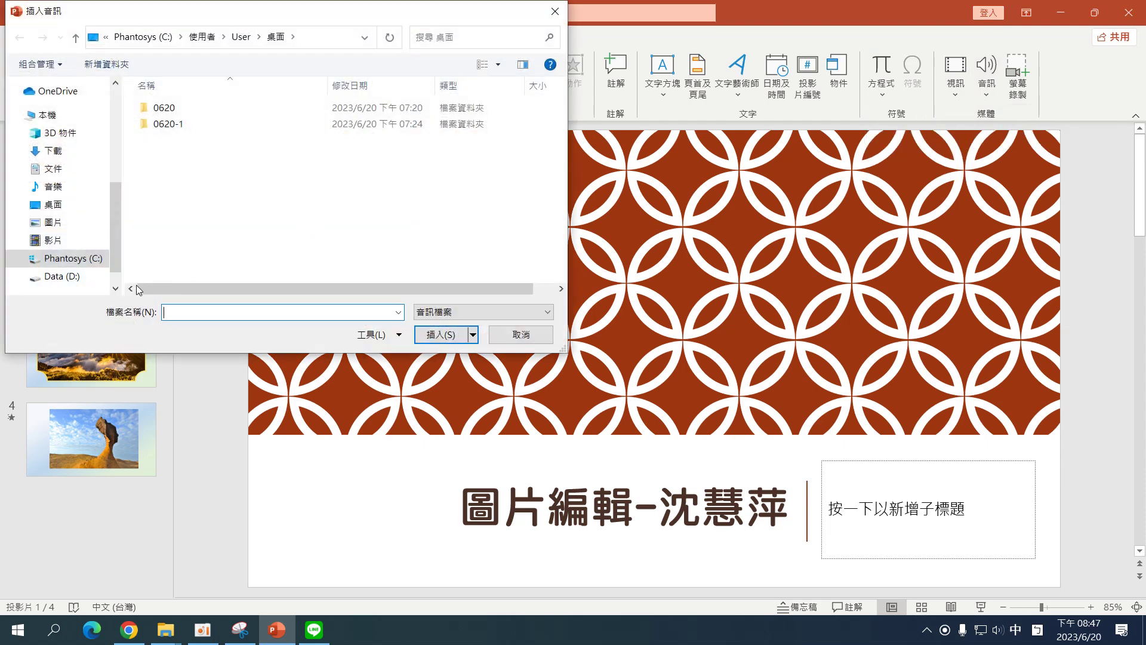
{"action": "left_click", "coordinate": [53, 187]}
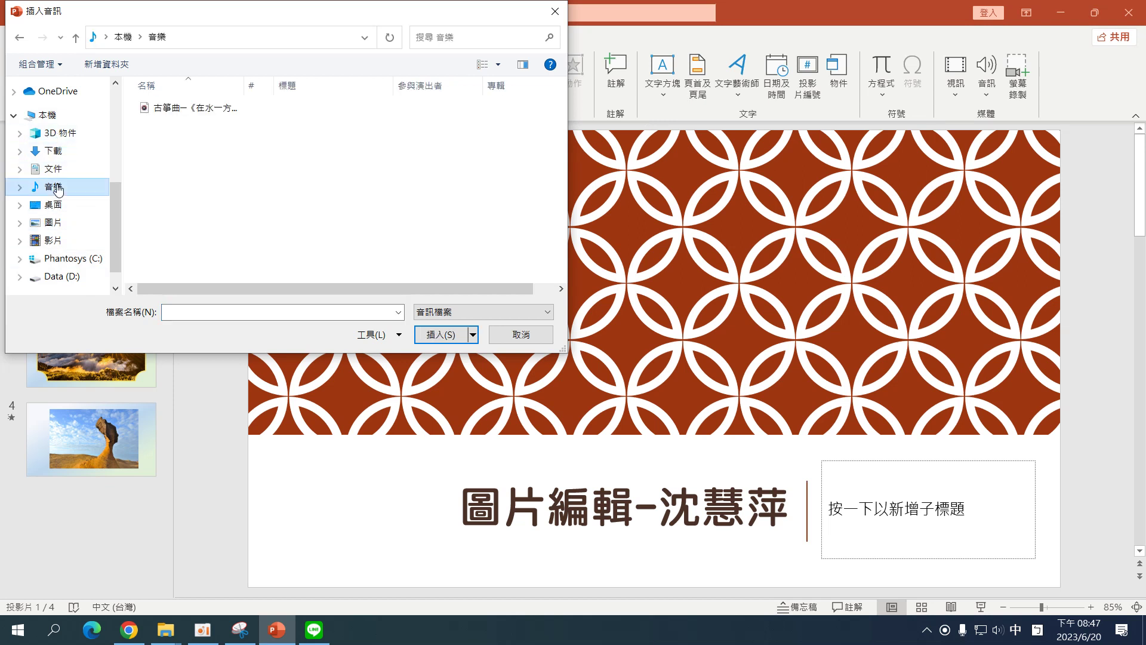
{"action": "left_click", "coordinate": [175, 110]}
{"action": "left_click", "coordinate": [441, 335]}
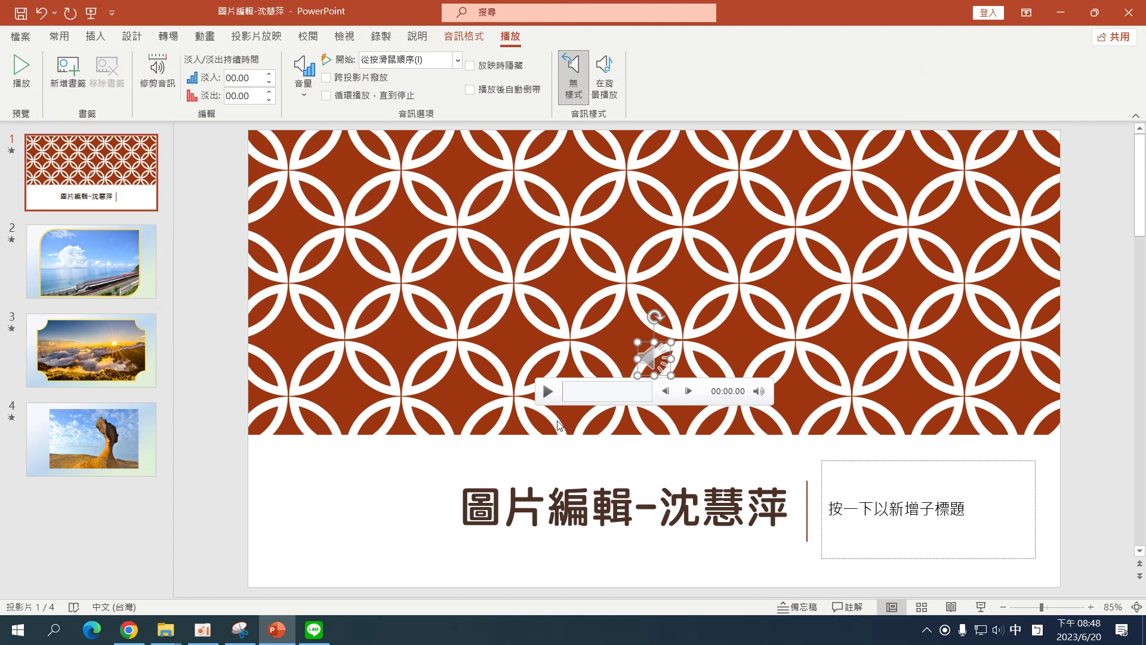
Preview the inserted guzheng music, then start the slide show from the beginning
{"action": "left_click", "coordinate": [547, 392]}
{"action": "left_click", "coordinate": [96, 17]}
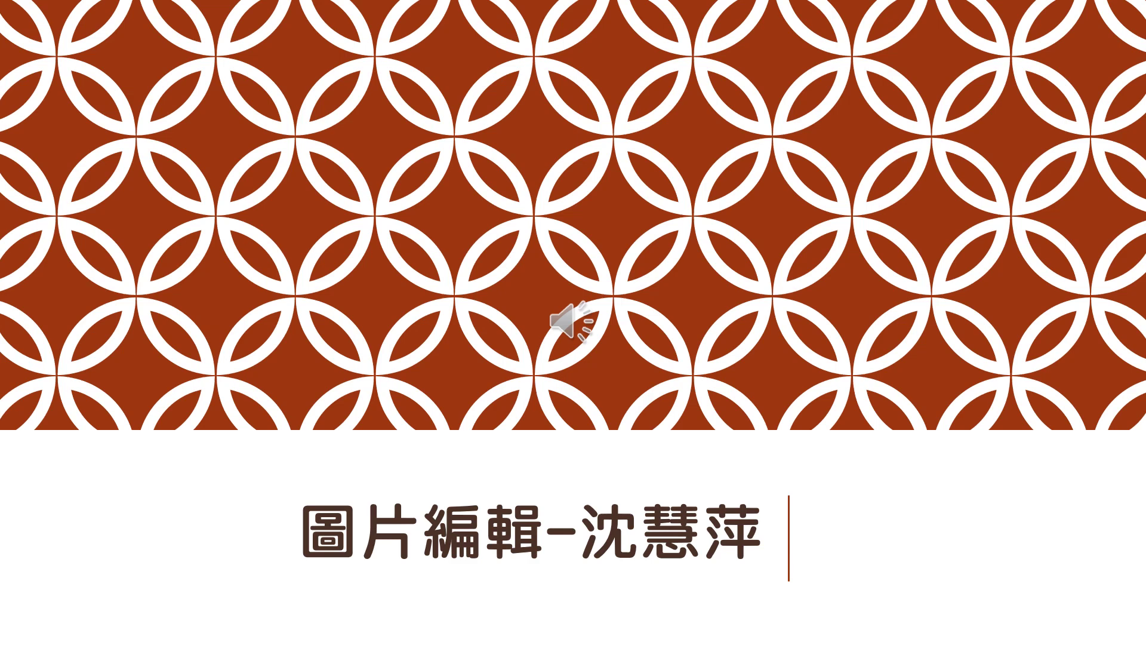
End the slide show, returning to Normal view on the title slide with its audio icon
{"action": "key", "text": "Escape"}
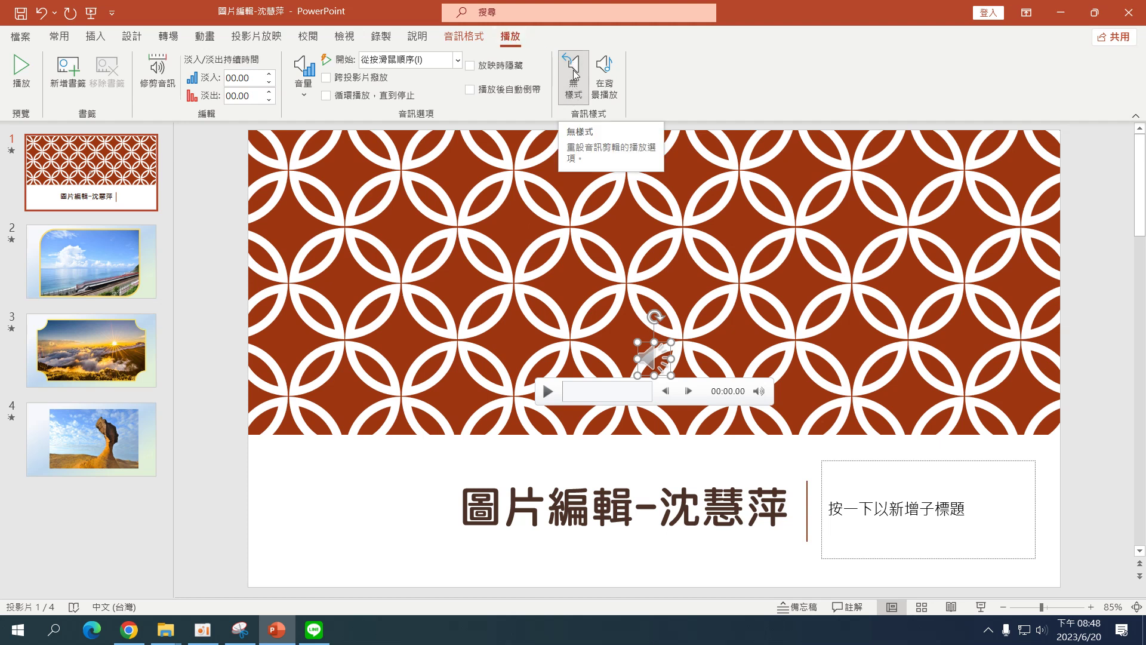
Clear the audio style, then set Start to Automatically, Play Across Slides and Hide During Show
{"action": "left_click", "coordinate": [585, 101]}
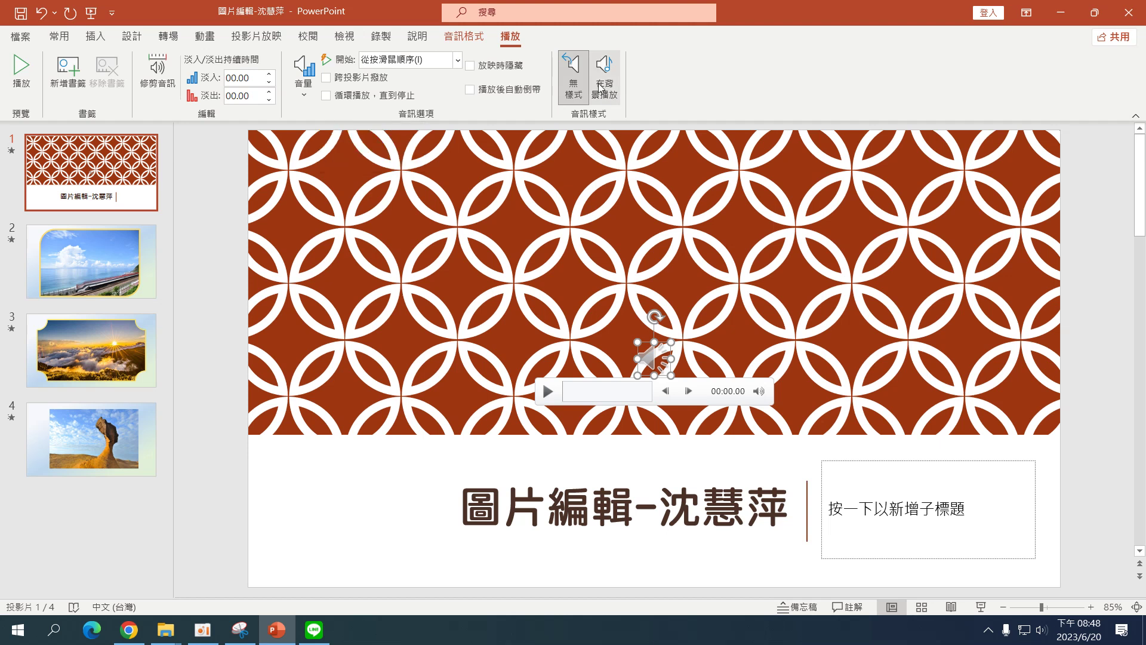
{"action": "left_click", "coordinate": [457, 60]}
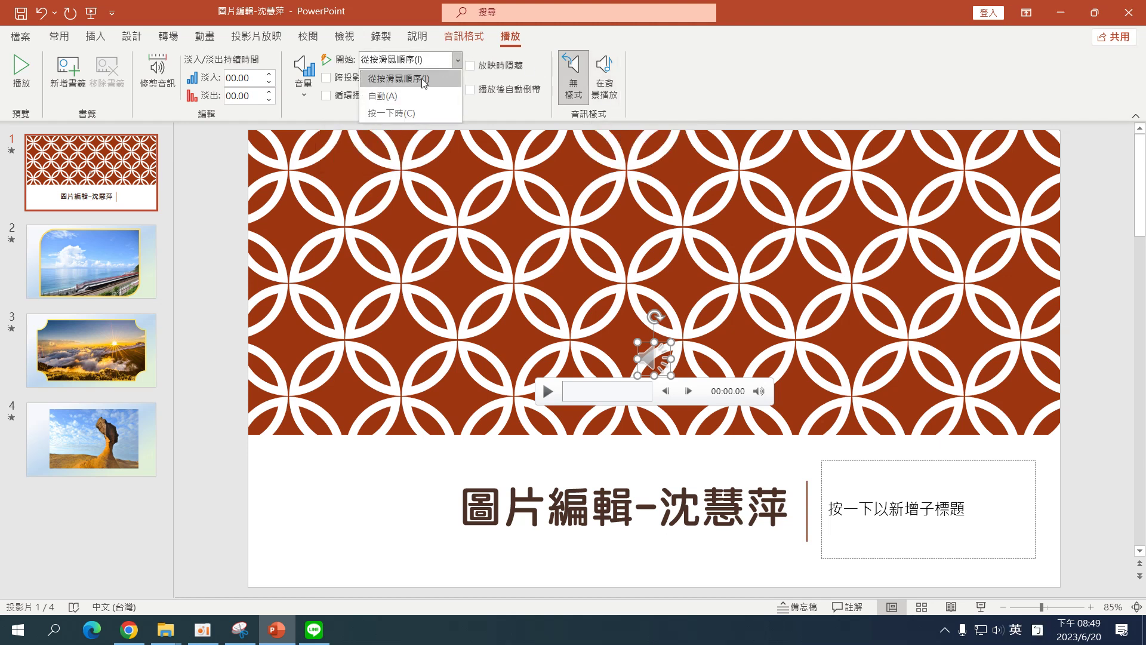
{"action": "left_click", "coordinate": [374, 96]}
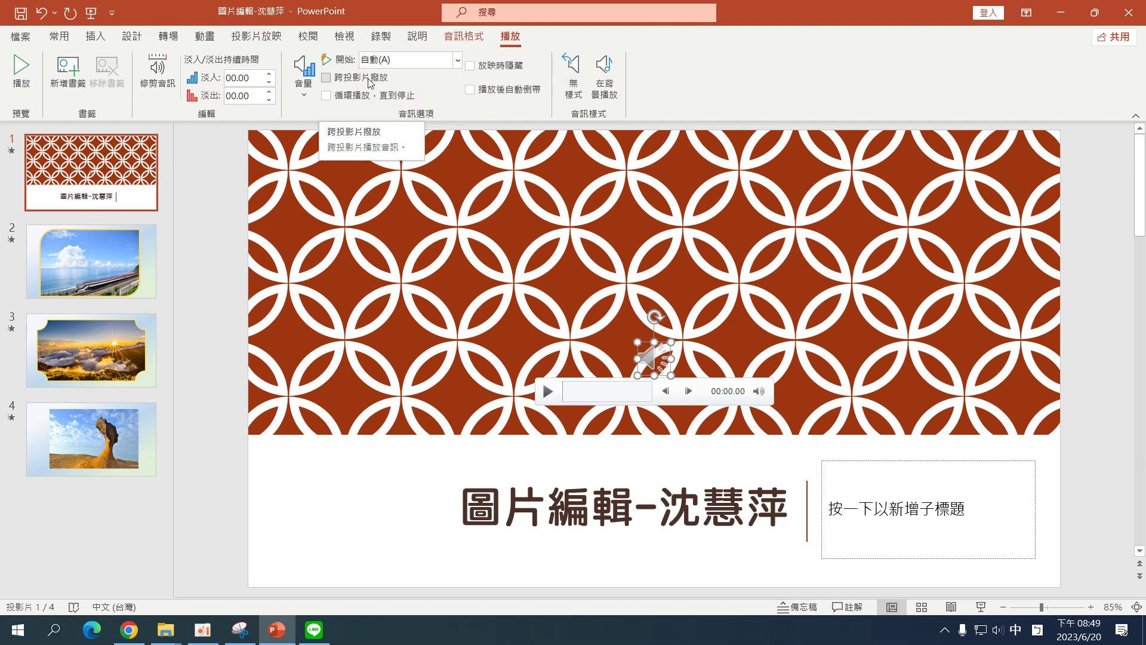
{"action": "left_click", "coordinate": [335, 78]}
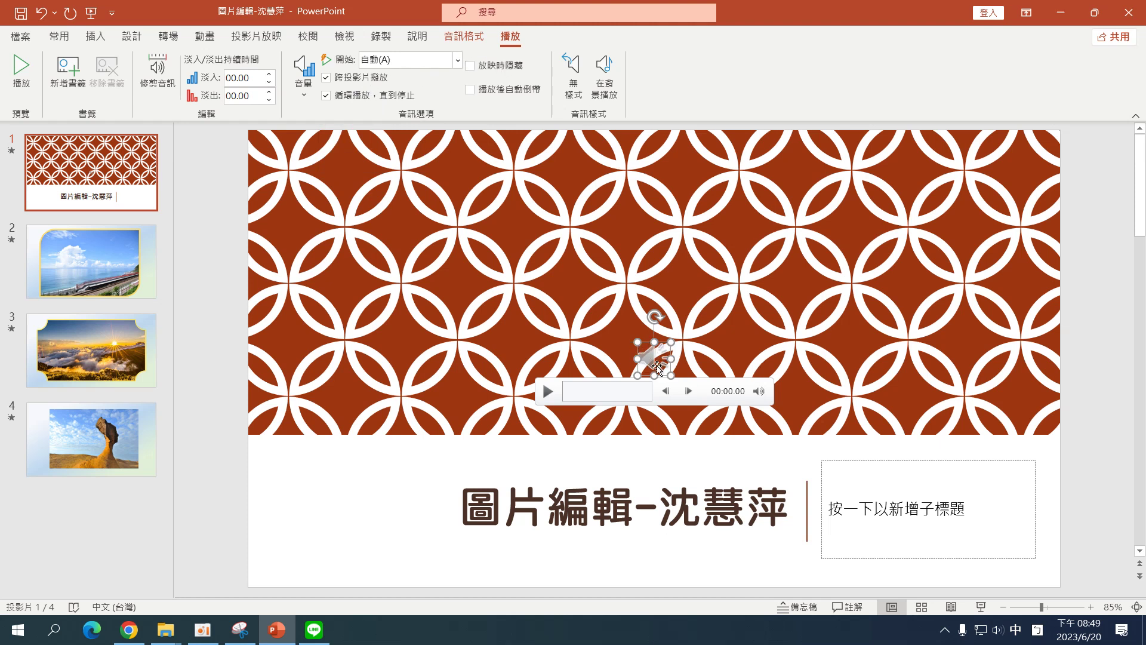
{"action": "left_click", "coordinate": [470, 65]}
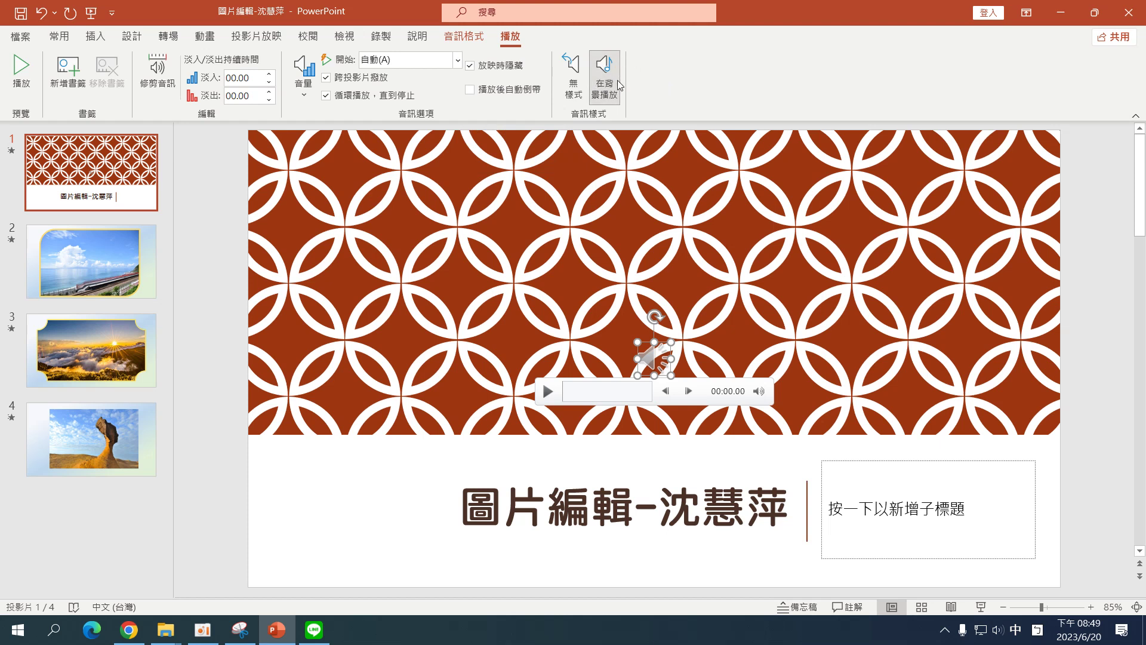
Apply No Style, then Play in Background to the music, and start the show from the beginning
{"action": "left_click", "coordinate": [572, 78]}
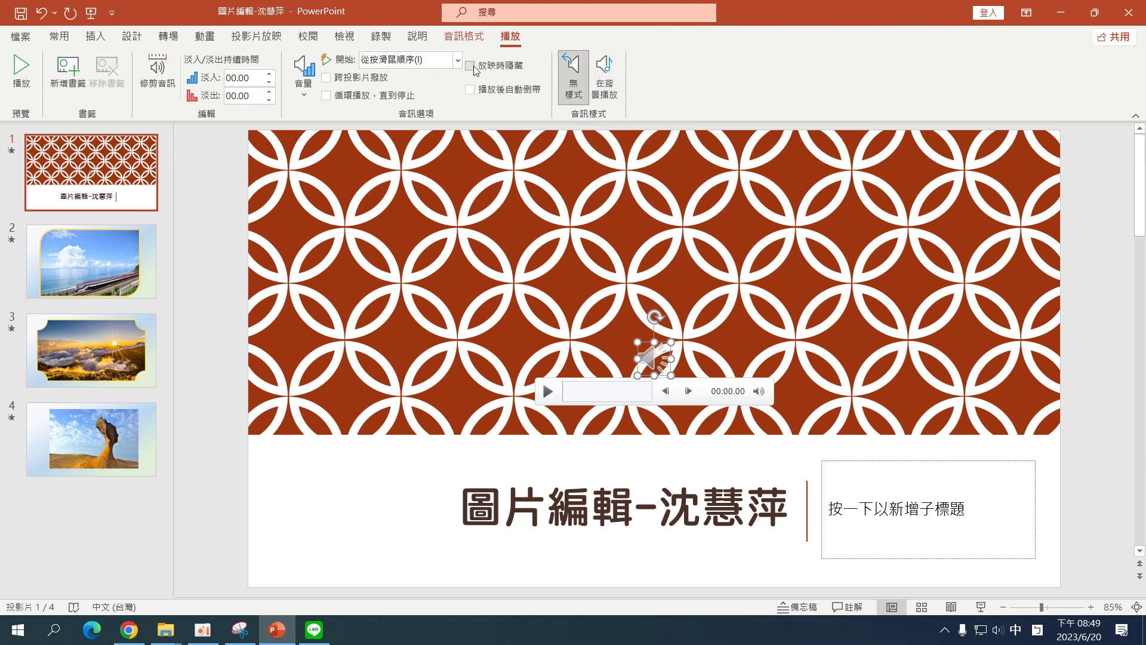
{"action": "left_click", "coordinate": [605, 77]}
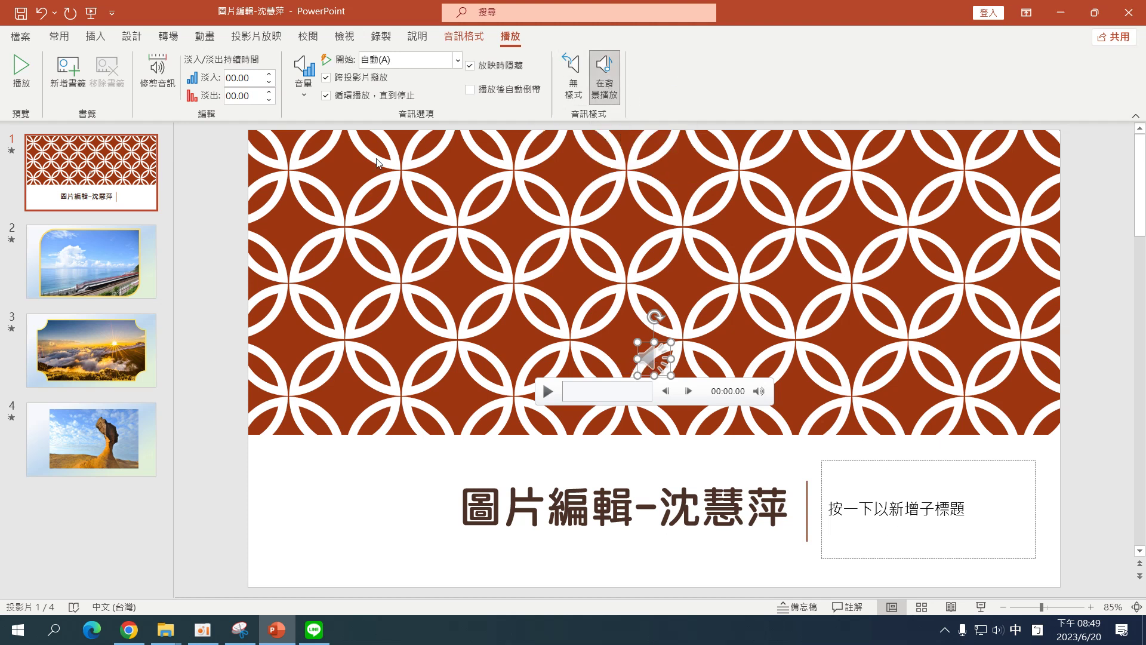
{"action": "left_click", "coordinate": [91, 12]}
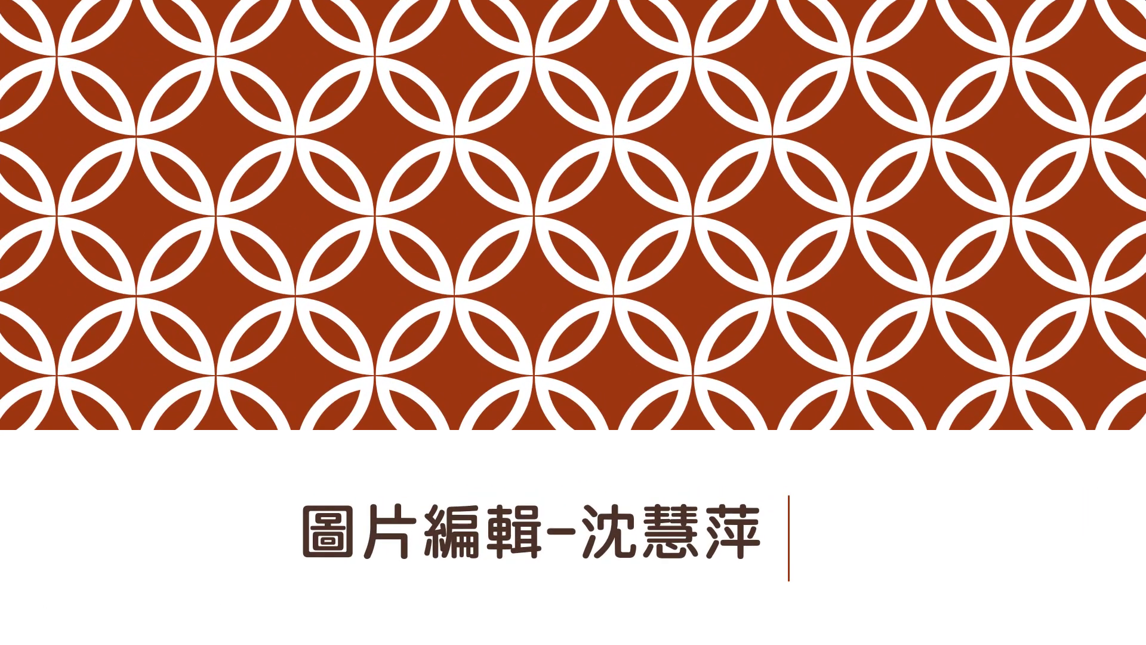
End the slide show, run it again from the beginning, and exit once more
{"action": "key", "text": "Escape"}
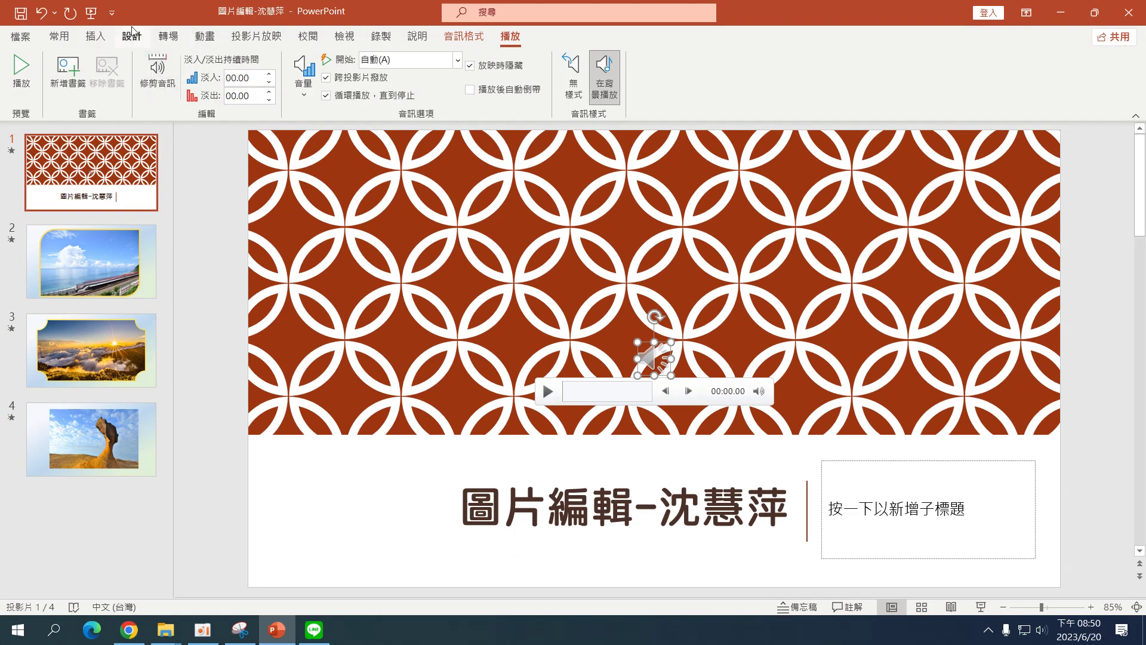
{"action": "left_click", "coordinate": [91, 12]}
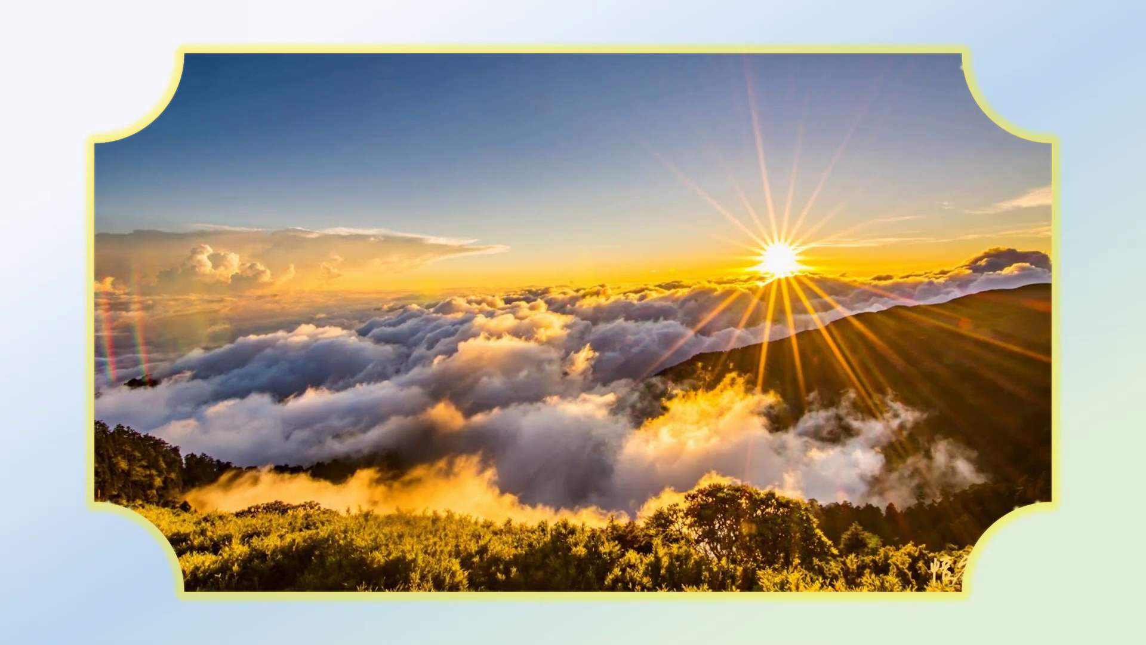
{"action": "key", "text": "Escape"}
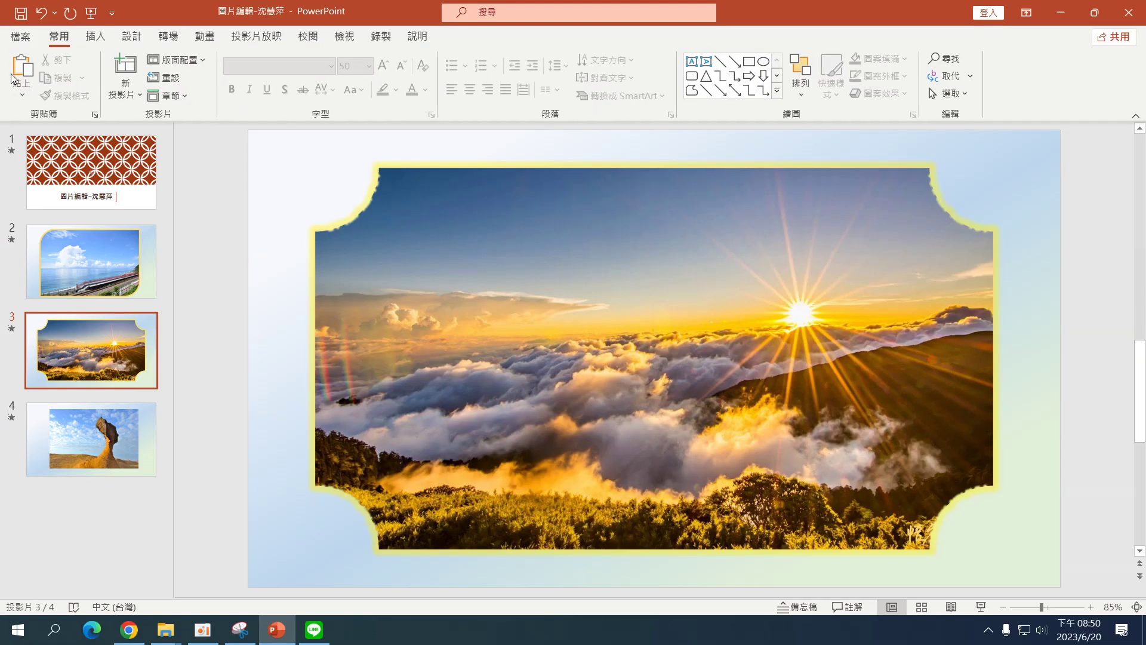
Select the title slide's music icon and reapply Play in Background from the Playback tab
{"action": "left_click", "coordinate": [91, 179]}
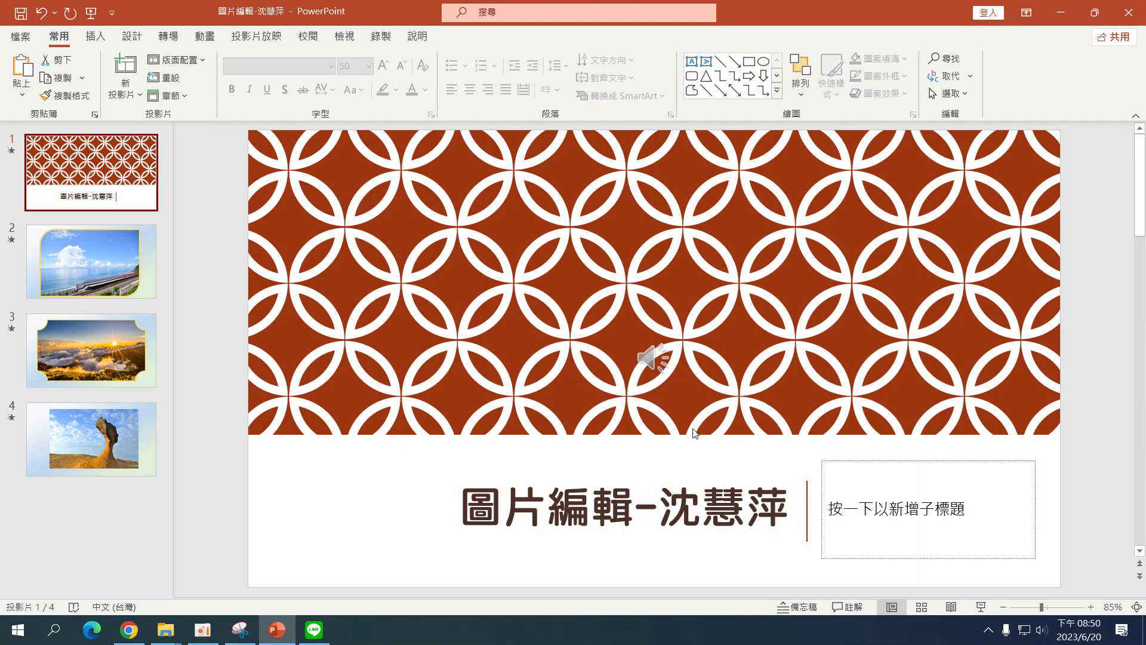
{"action": "left_click", "coordinate": [648, 357]}
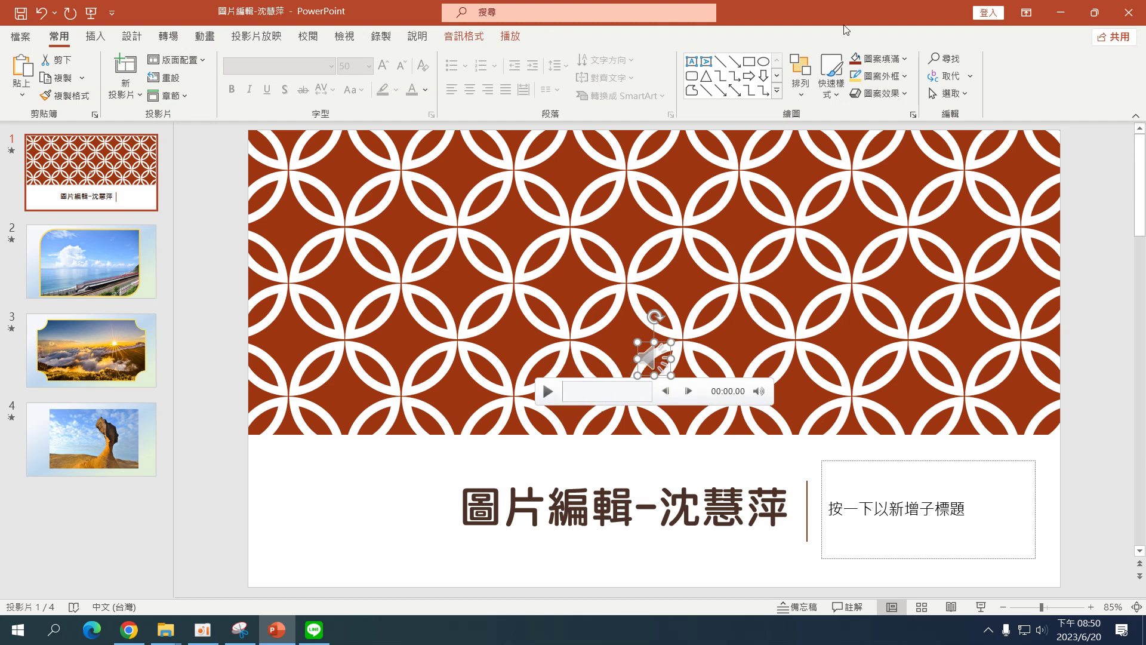
{"action": "left_click", "coordinate": [511, 36]}
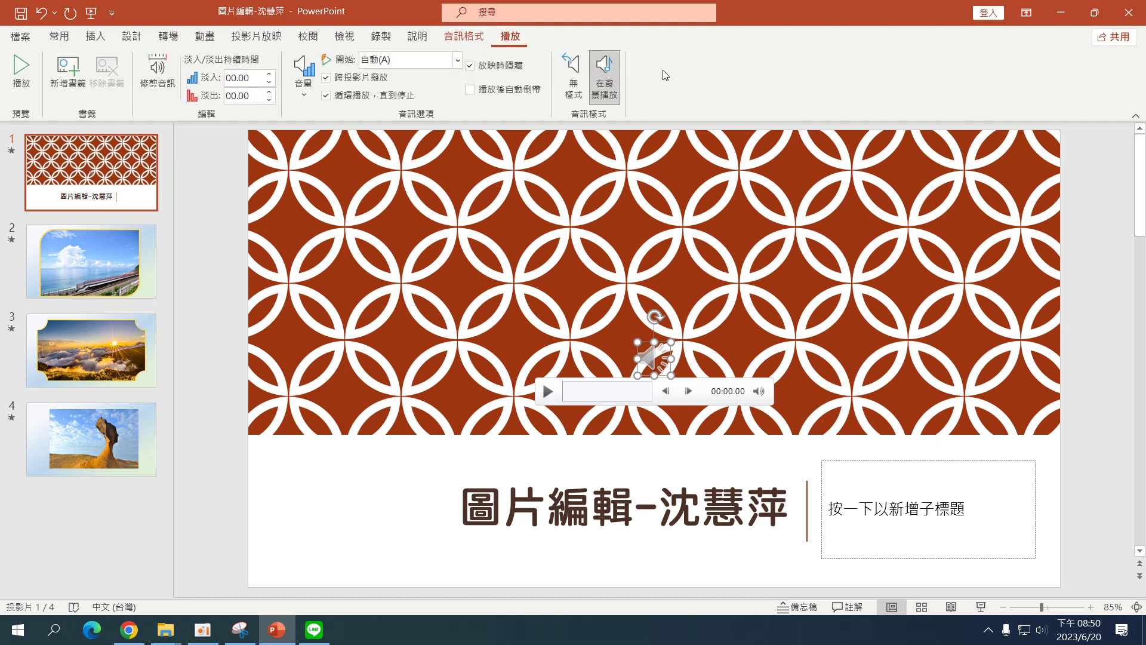
{"action": "left_click", "coordinate": [606, 89]}
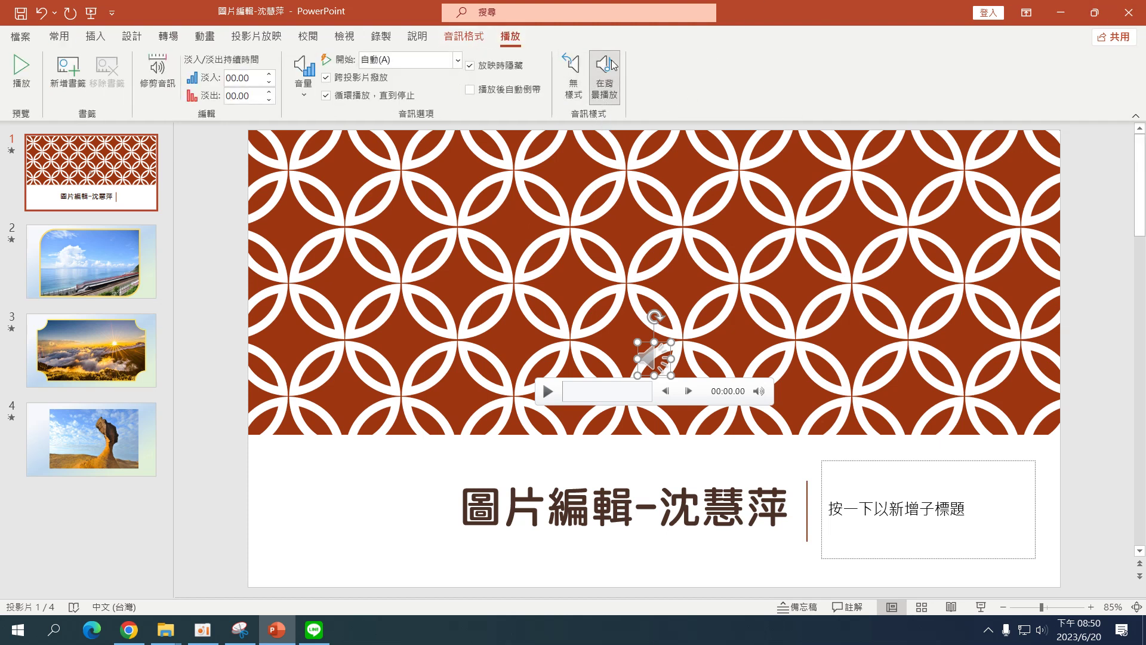
Trim the music to start at 00:03.291, leaving 02:33.939, previewing before confirming
{"action": "left_click", "coordinate": [156, 89]}
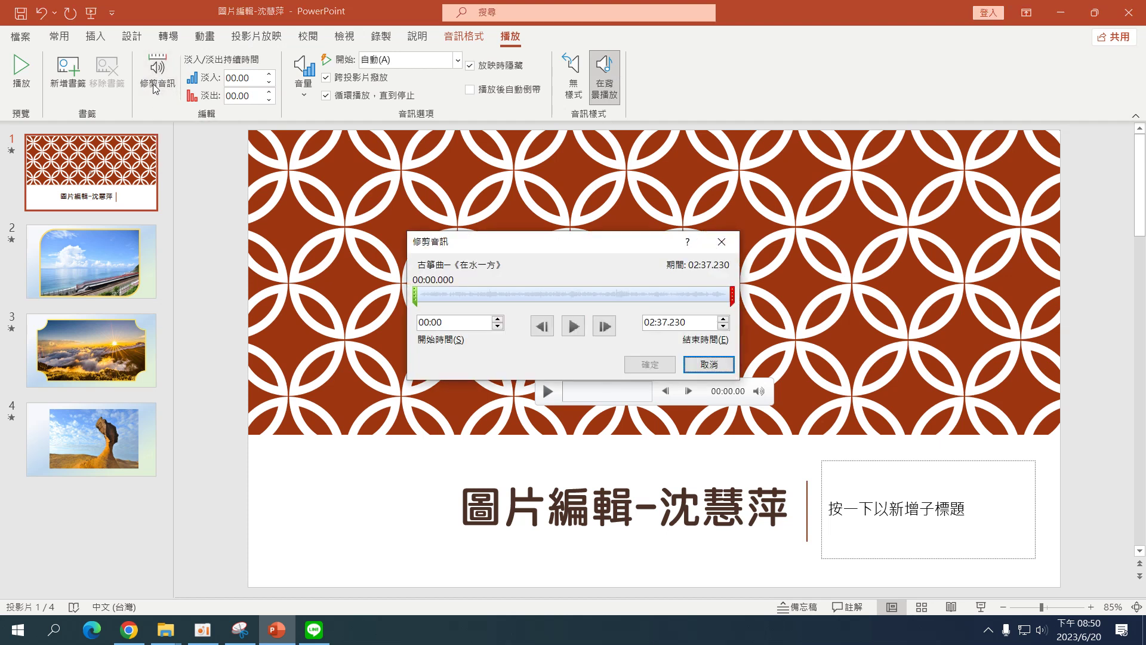
{"action": "mouse_move", "coordinate": [416, 296]}
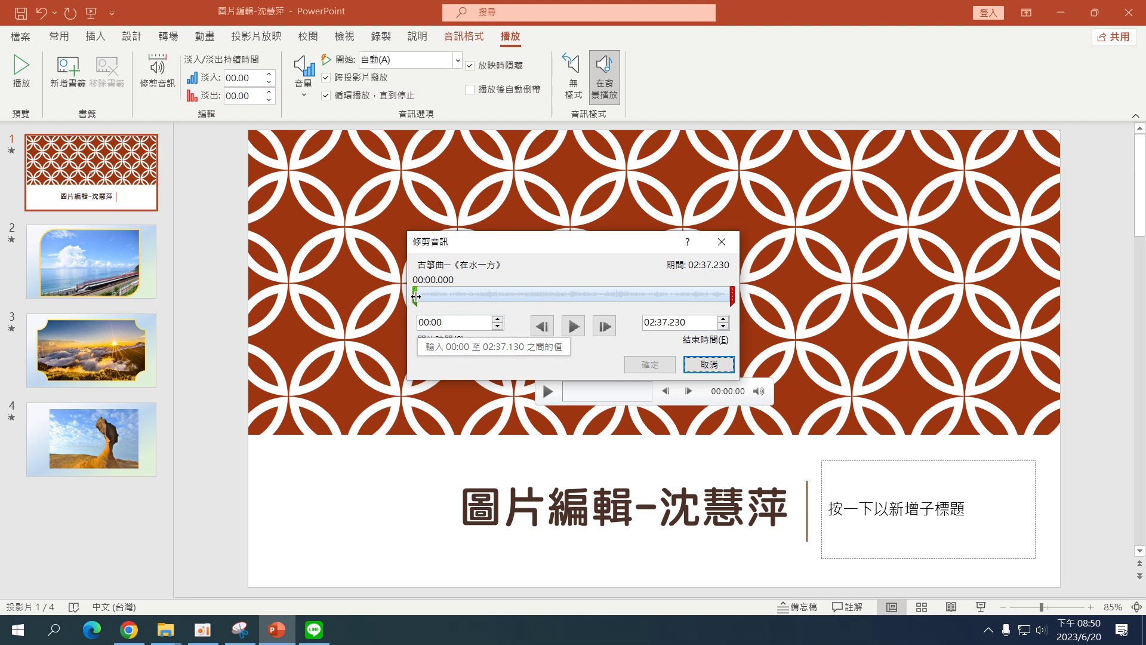
{"action": "mouse_move", "coordinate": [415, 296]}
{"action": "left_mouse_down"}
{"action": "mouse_move", "coordinate": [434, 299]}
{"action": "mouse_move", "coordinate": [424, 301]}
{"action": "left_mouse_up"}
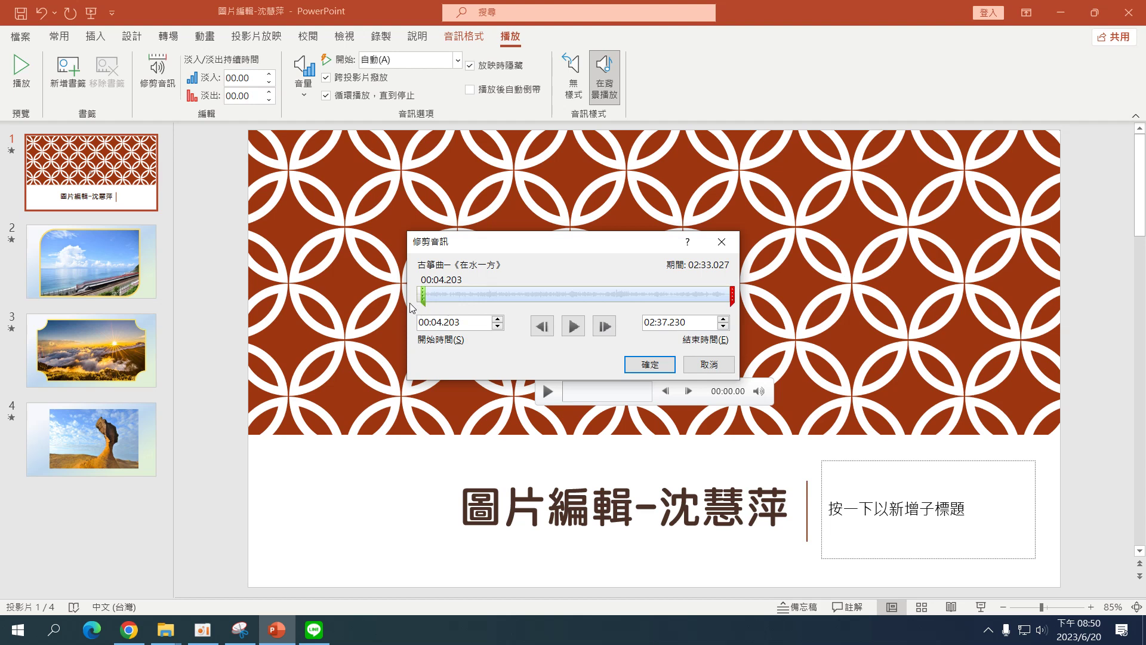
{"action": "left_click", "coordinate": [574, 326]}
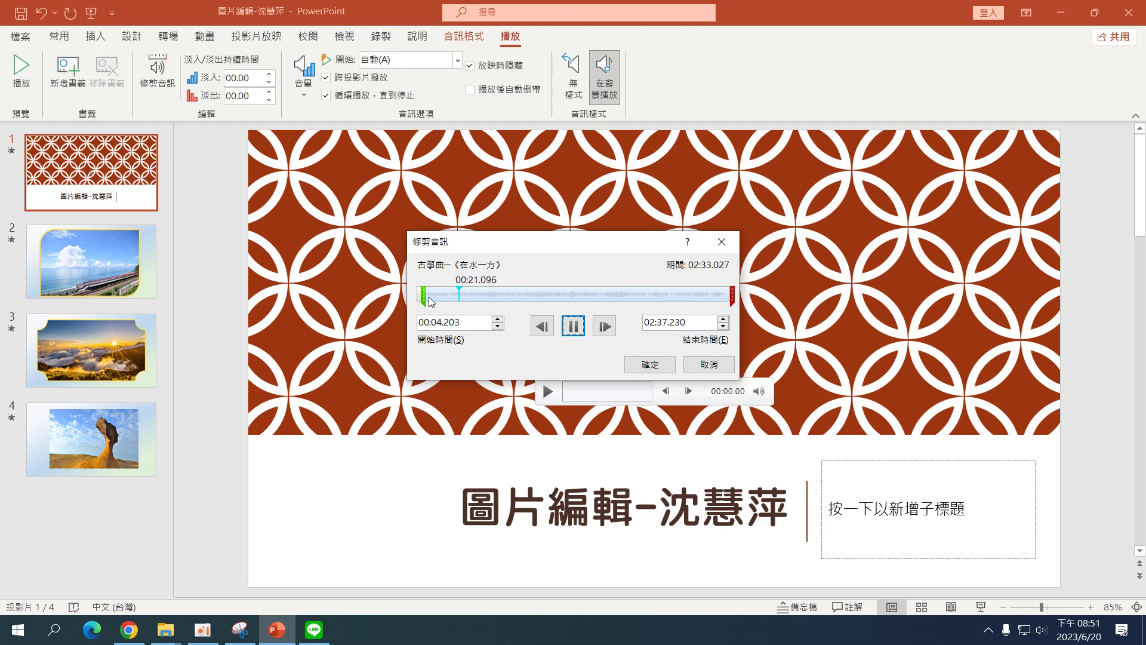
{"action": "left_click_drag", "start_coordinate": [424, 296], "coordinate": [411, 300]}
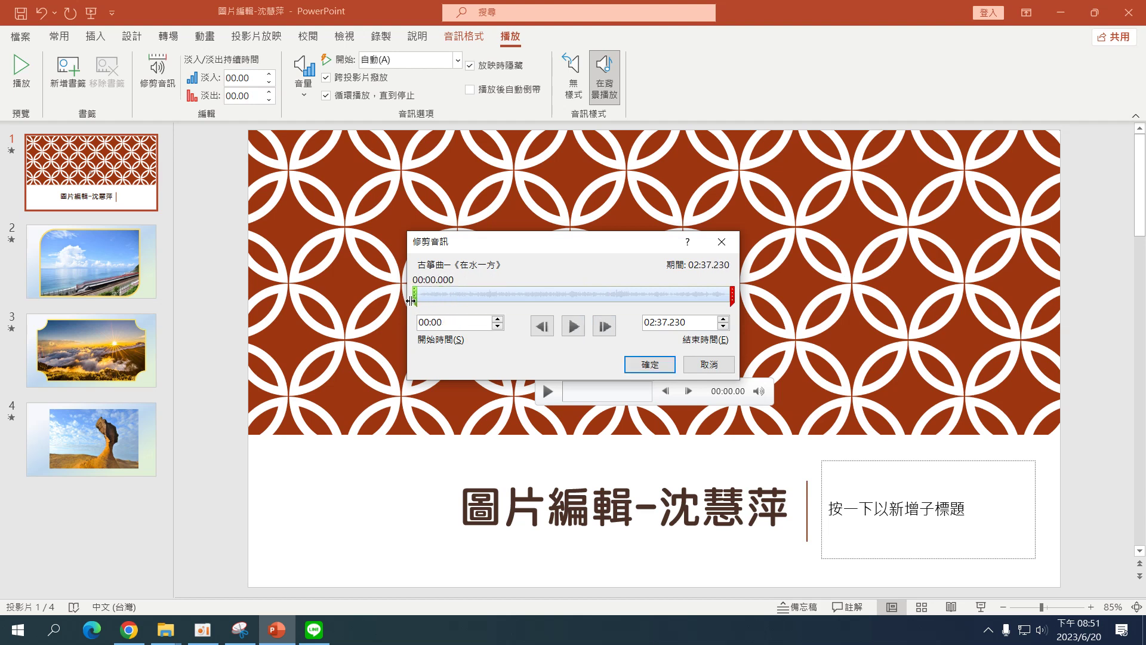
{"action": "left_click", "coordinate": [575, 327]}
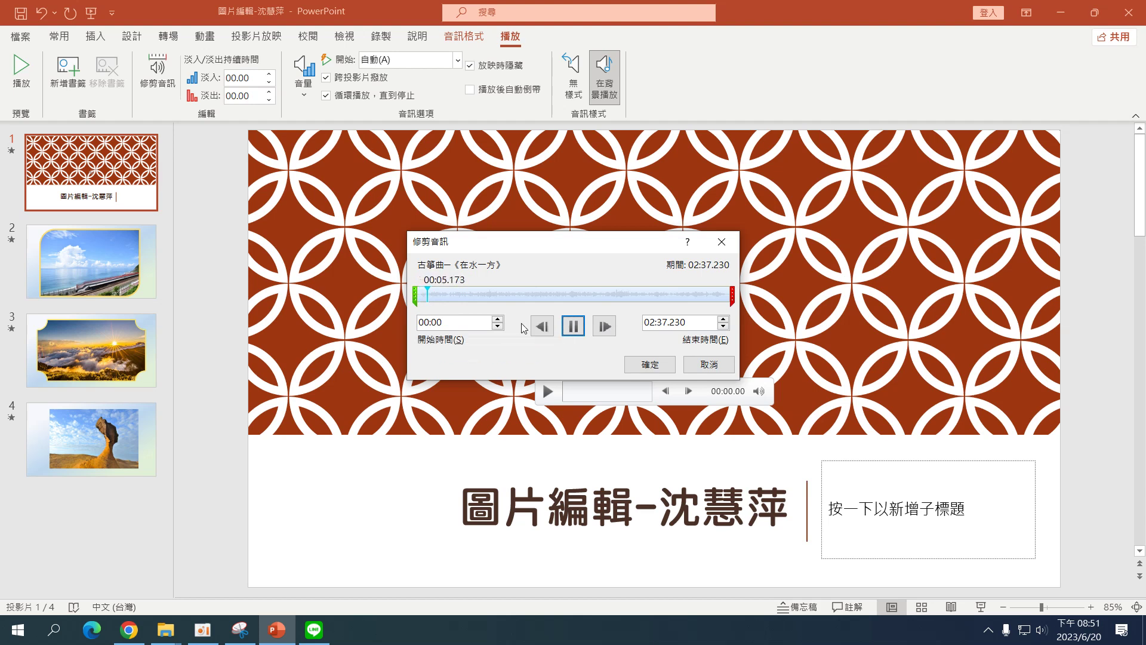
{"action": "left_click", "coordinate": [602, 328]}
{"action": "left_click_drag", "start_coordinate": [415, 295], "coordinate": [421, 295]}
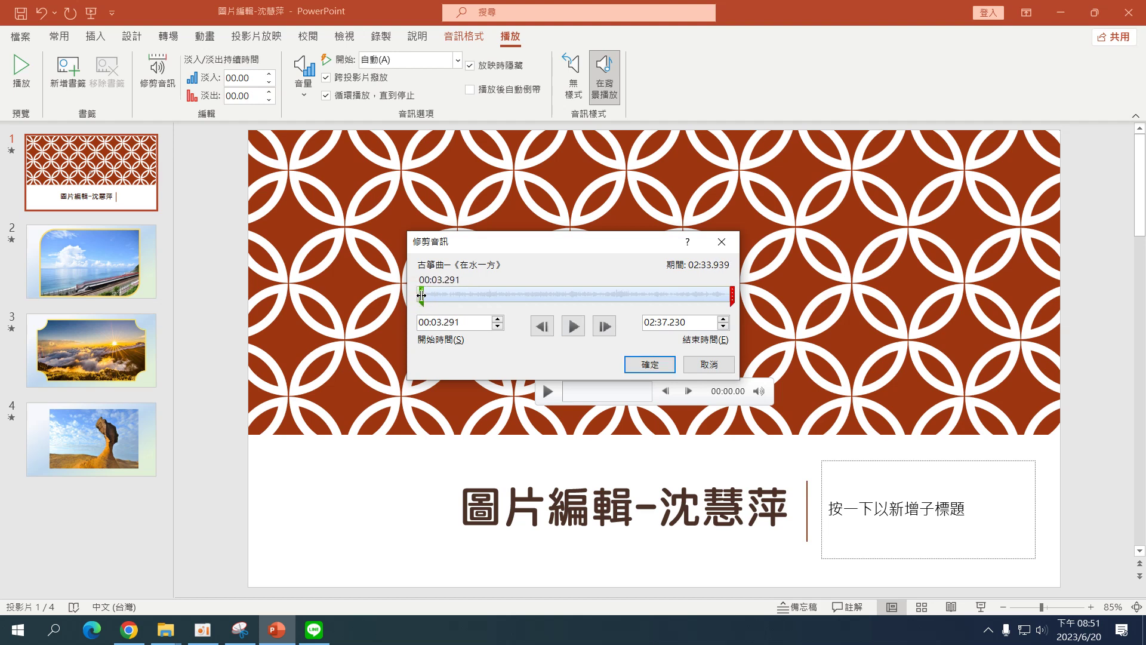
{"action": "left_click", "coordinate": [648, 366]}
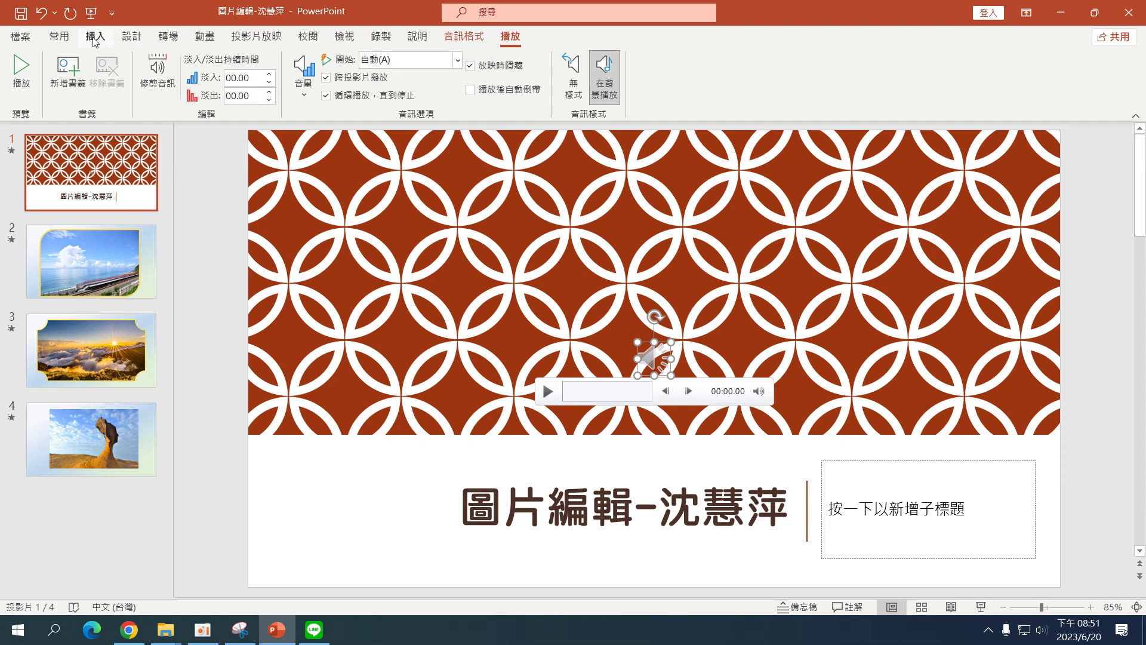
Preview the slide show through slide 2, then return to the title slide
{"action": "left_click", "coordinate": [91, 13]}
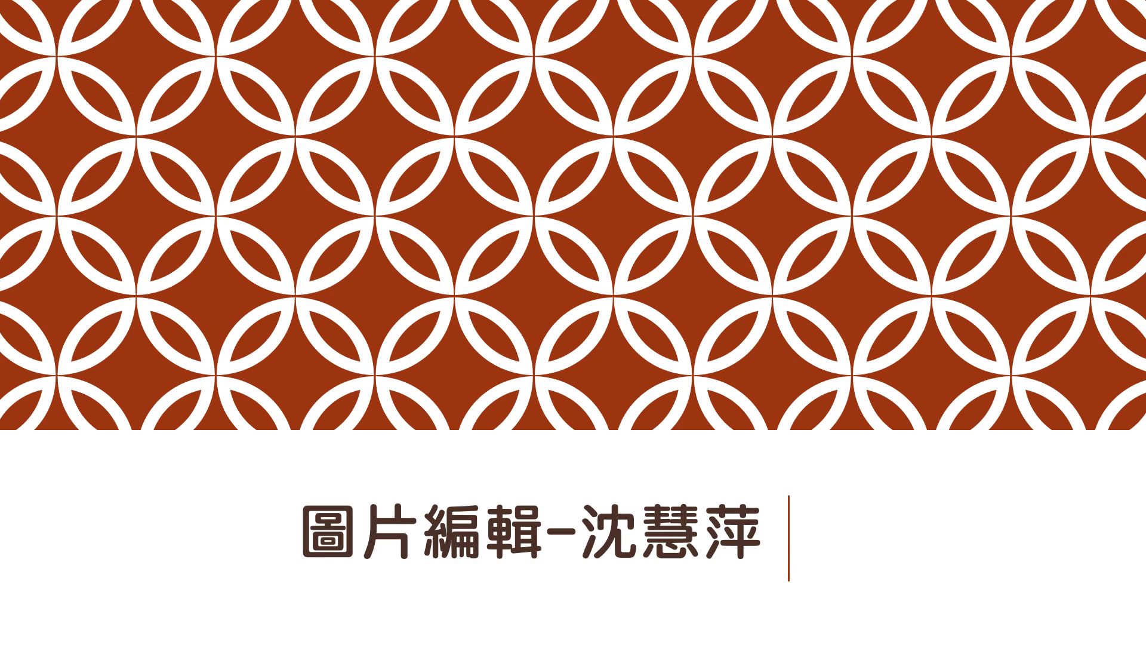
{"action": "key", "text": "space"}
{"action": "key", "text": "Escape"}
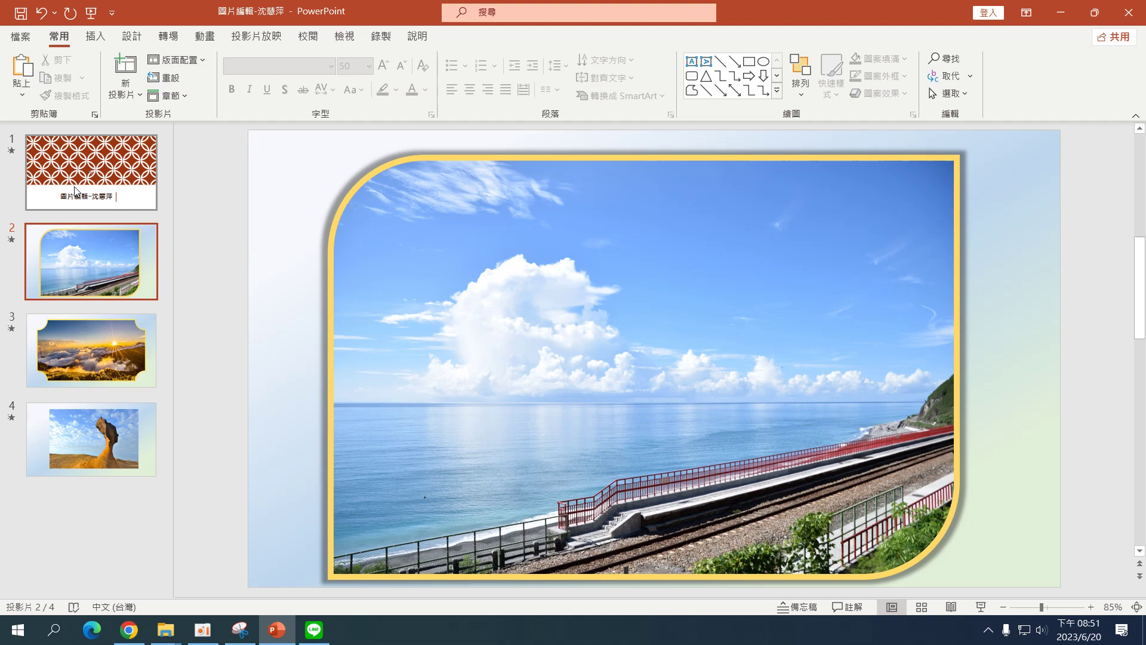
{"action": "left_click", "coordinate": [36, 155]}
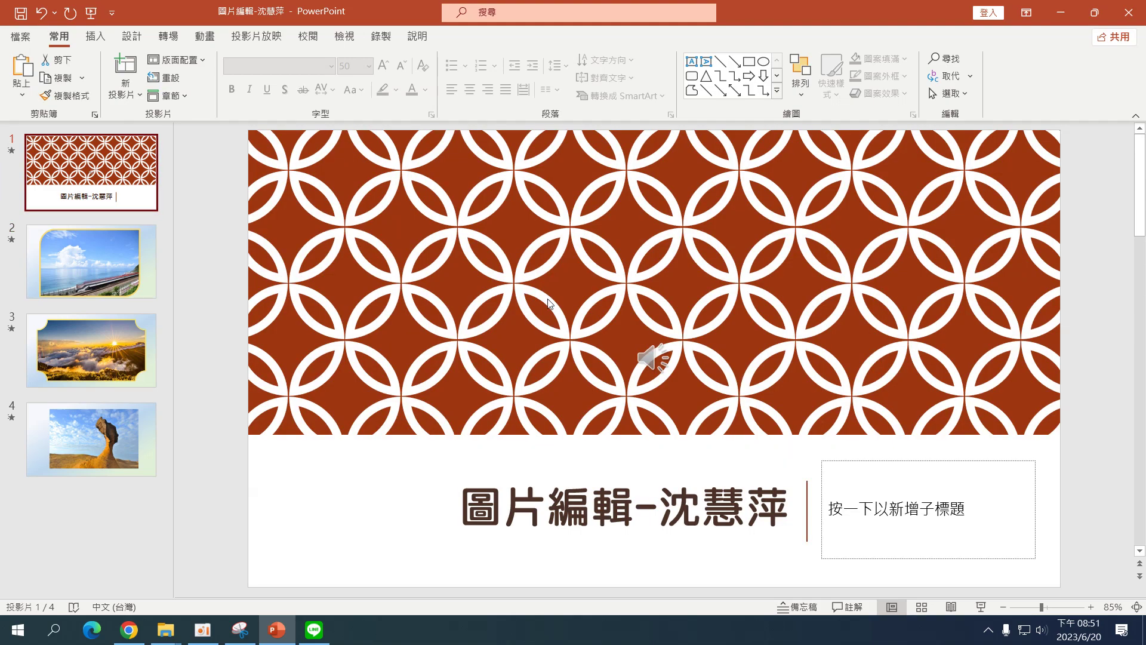
Delete the earlier guzheng audio clip from the title slide
{"action": "left_click", "coordinate": [651, 362]}
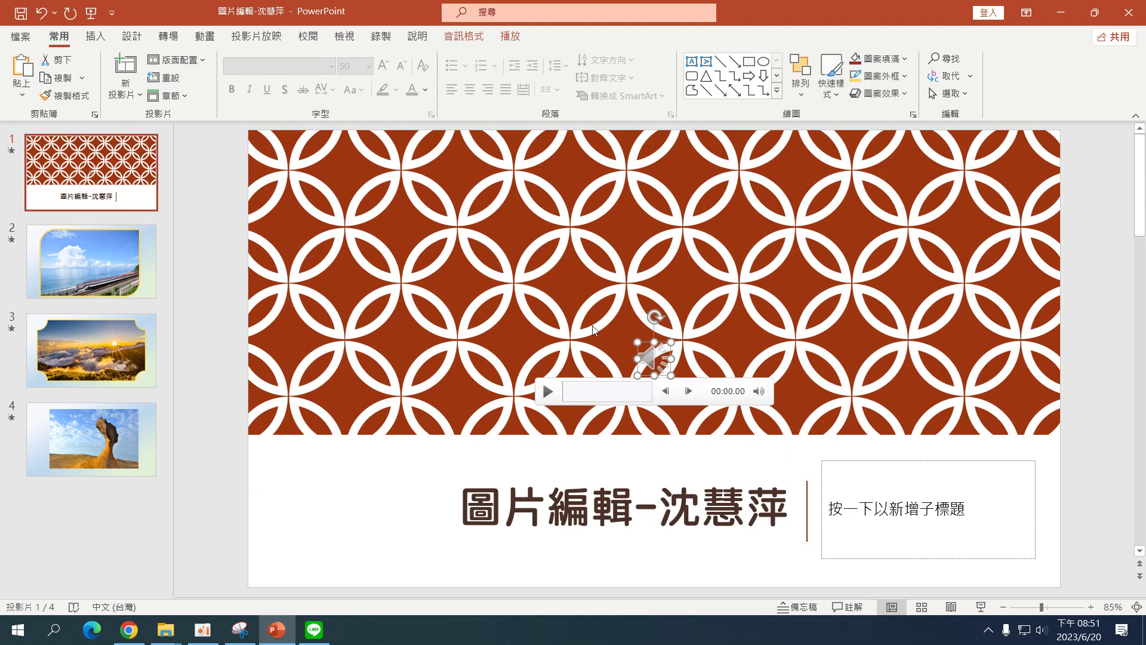
{"action": "left_click", "coordinate": [95, 36]}
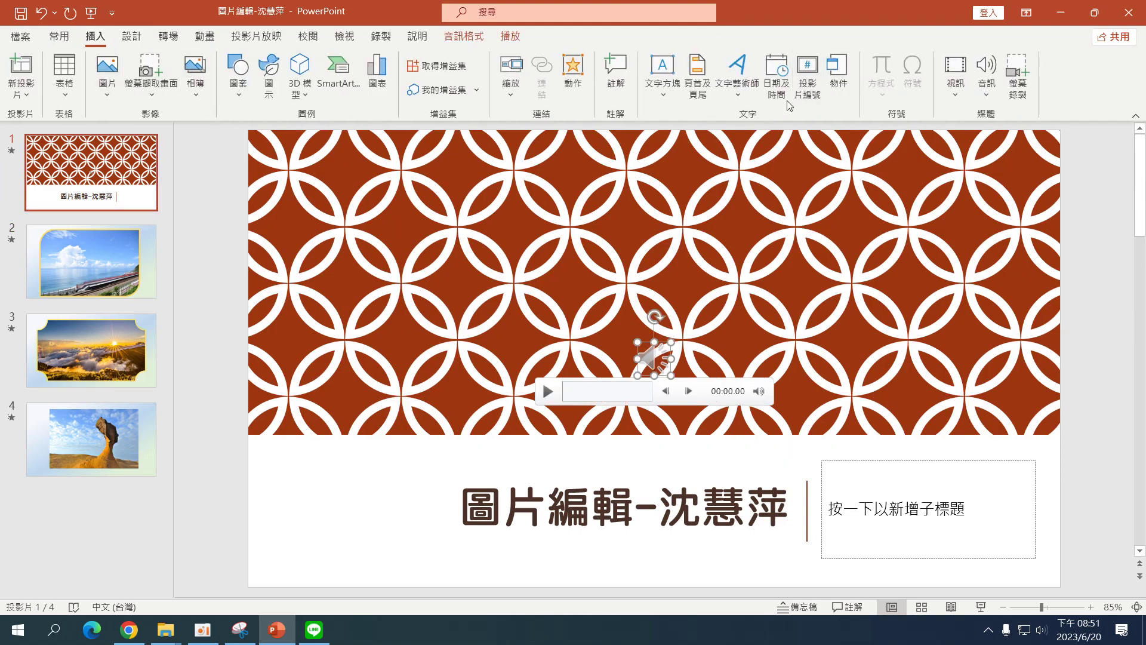
{"action": "left_click", "coordinate": [987, 96]}
{"action": "left_click", "coordinate": [997, 116]}
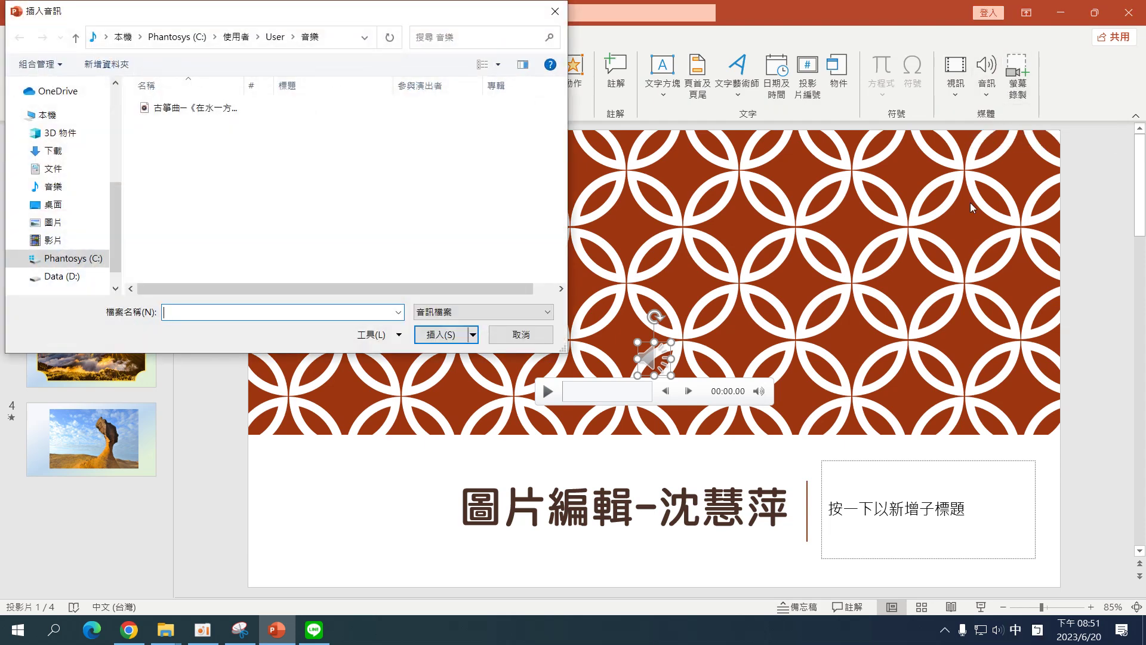
{"action": "left_click", "coordinate": [555, 11]}
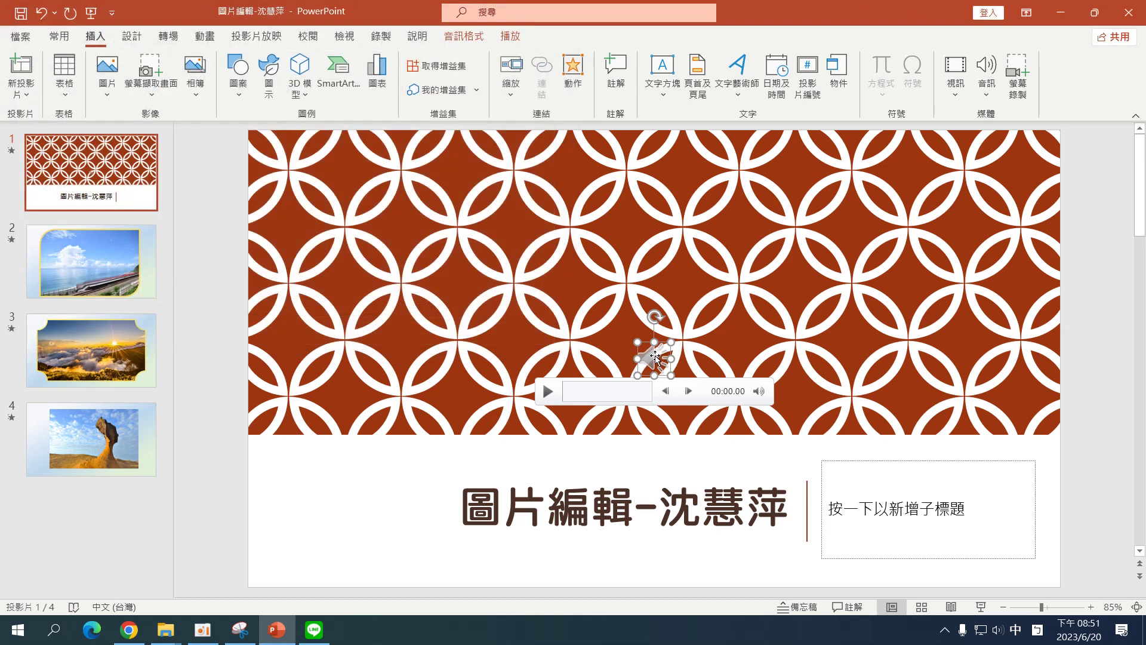
{"action": "key", "text": "Delete"}
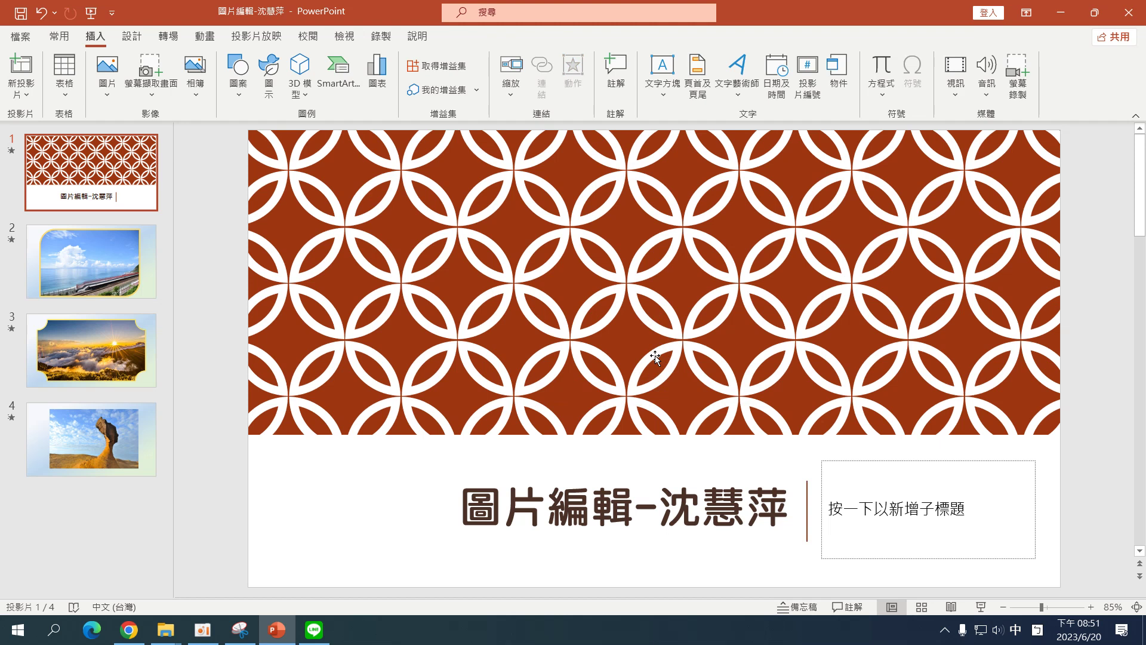
{"action": "left_click", "coordinate": [986, 80]}
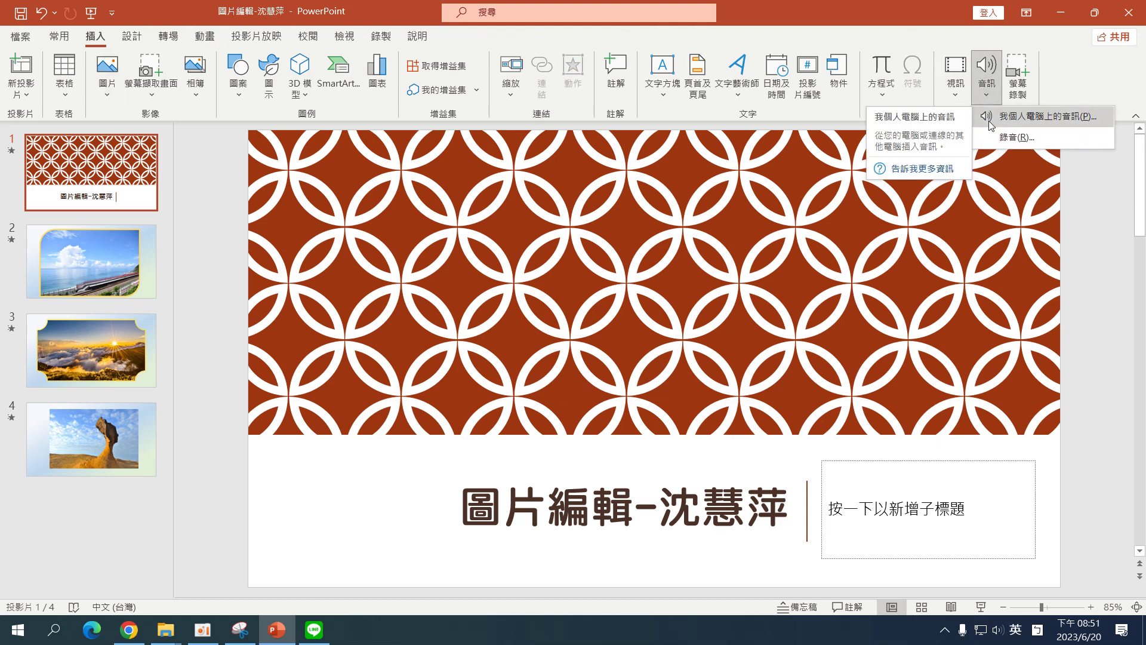
Save the Hebe Tien 《小幸運》 mp3 from the LINE chat into the Music folder
{"action": "left_click", "coordinate": [1062, 13]}
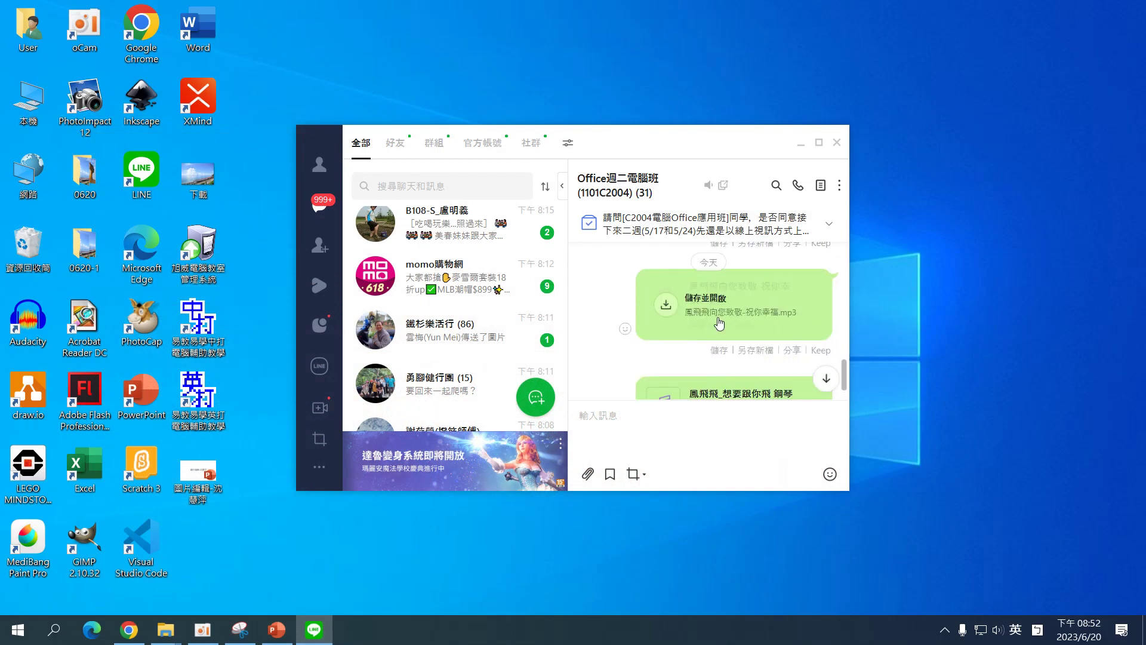
{"action": "scroll", "coordinate": [729, 319], "scroll_direction": "down", "scroll_amount": 2}
{"action": "scroll", "coordinate": [752, 317], "scroll_direction": "down", "scroll_amount": 2}
{"action": "scroll", "coordinate": [776, 314], "scroll_direction": "up", "scroll_amount": 2}
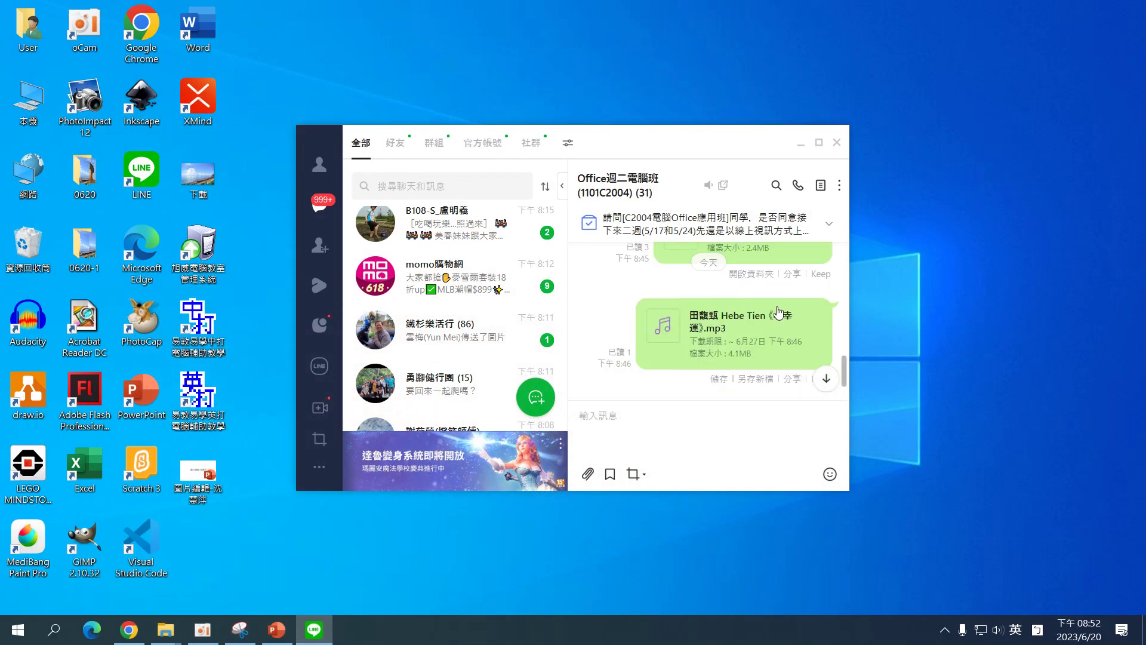
{"action": "left_click", "coordinate": [753, 379]}
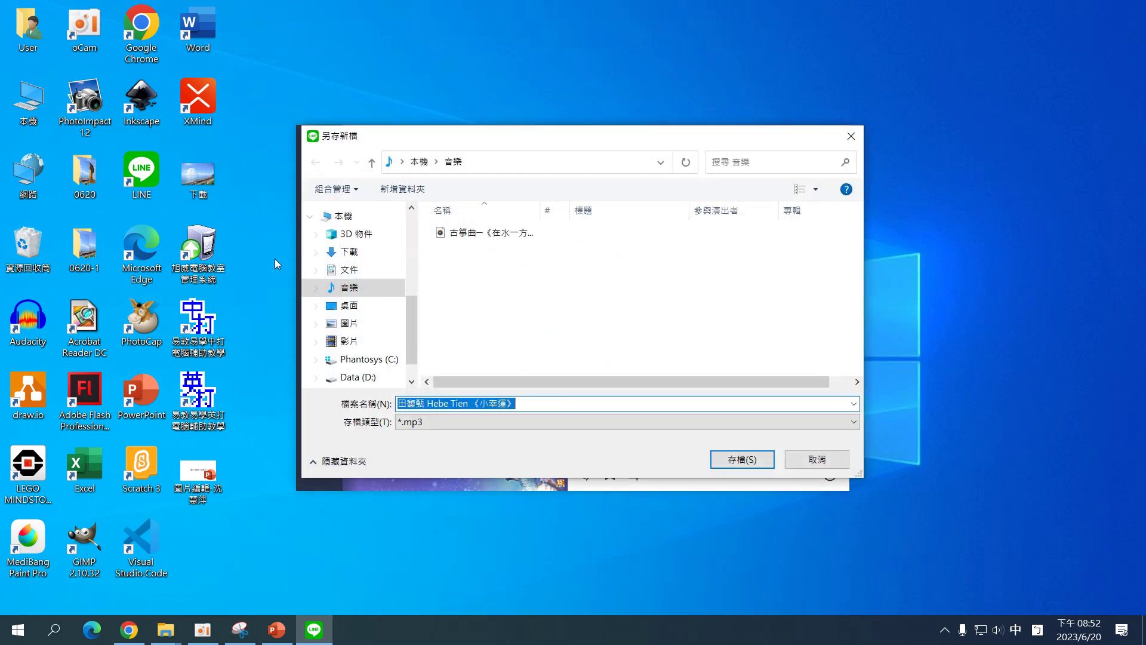
{"action": "left_click", "coordinate": [349, 289]}
{"action": "left_click", "coordinate": [742, 459]}
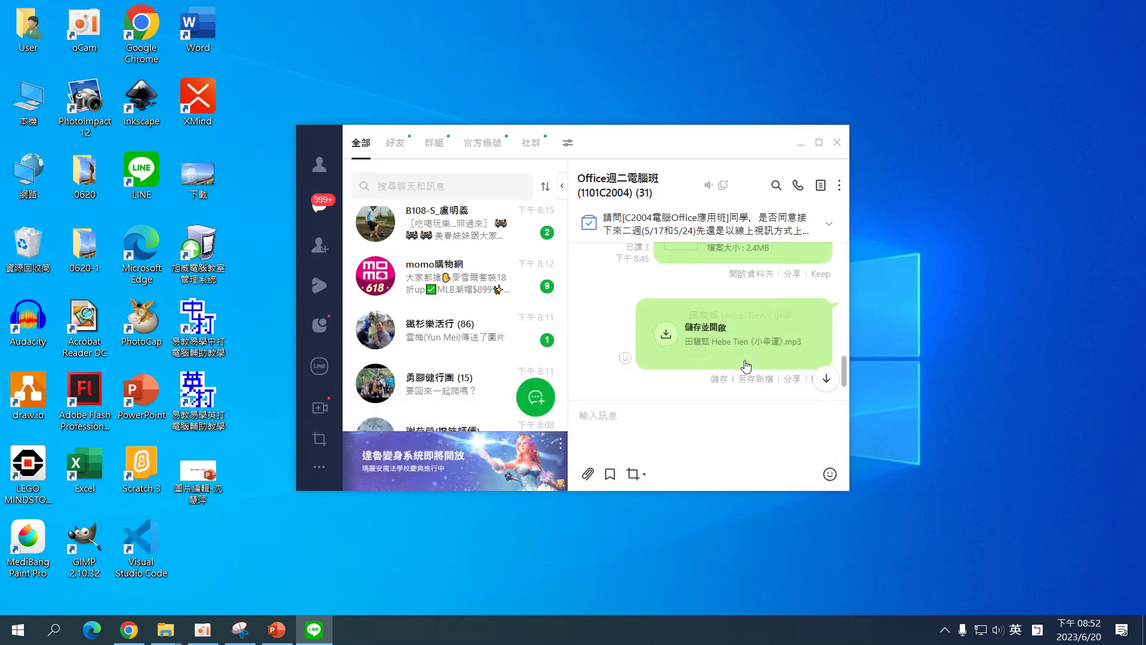
Save the 鳳飛飛_想要跟你飛 鋼琴版 mp3 to Music and return to PowerPoint
{"action": "scroll", "coordinate": [742, 378], "scroll_direction": "down", "scroll_amount": 2}
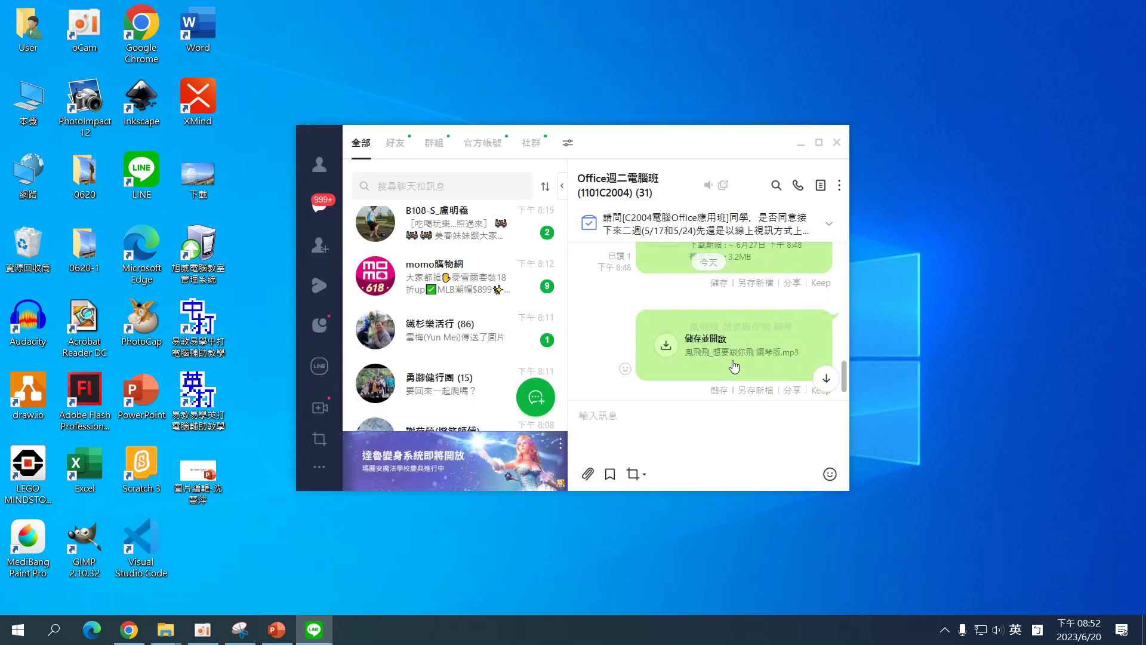
{"action": "left_click", "coordinate": [755, 390]}
{"action": "left_click", "coordinate": [740, 459]}
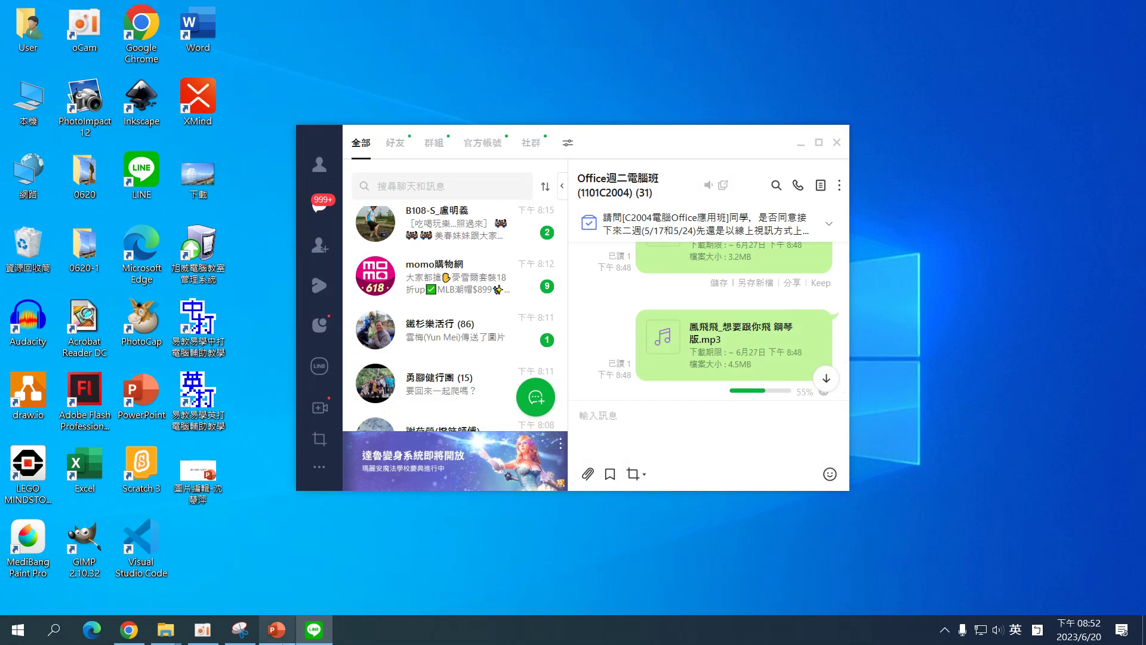
{"action": "left_click", "coordinate": [277, 629]}
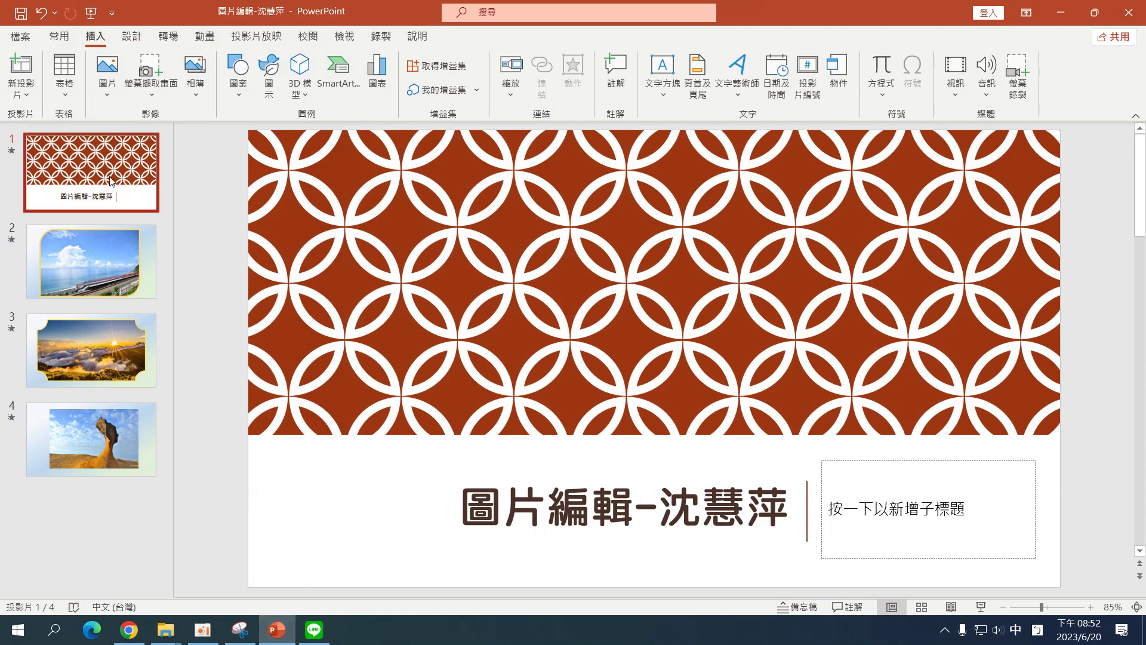
Insert the 鳳飛飛_想要跟你飛 鋼琴版 mp3 from the Music folder onto slide 1
{"action": "left_click", "coordinate": [89, 262]}
{"action": "left_click", "coordinate": [73, 178]}
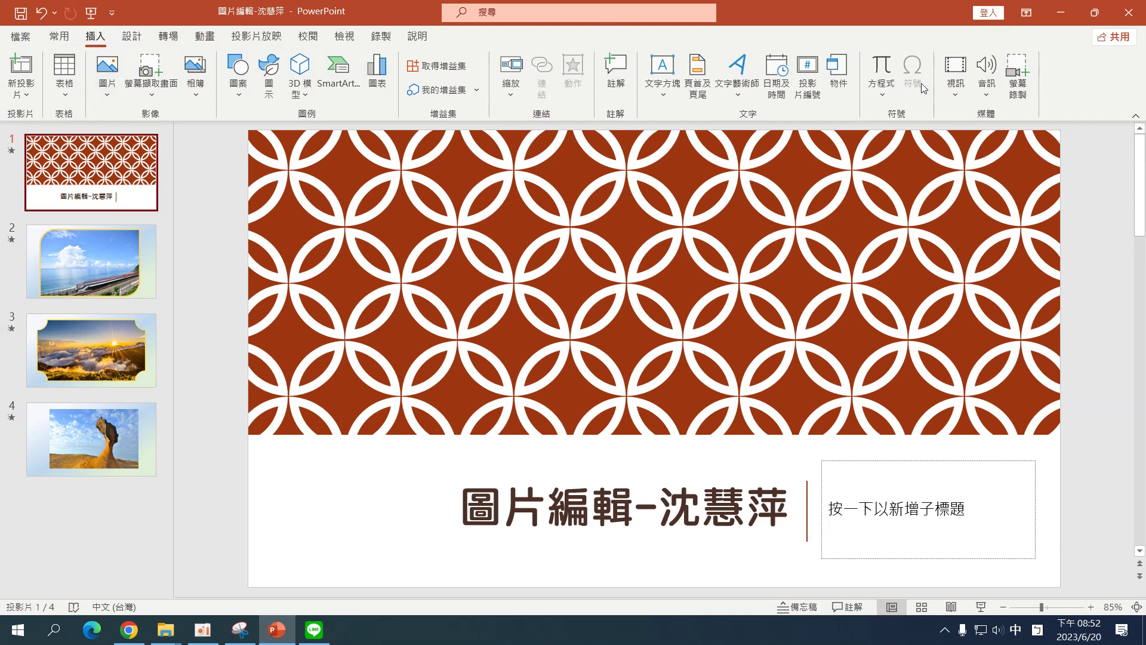
{"action": "left_click", "coordinate": [987, 80]}
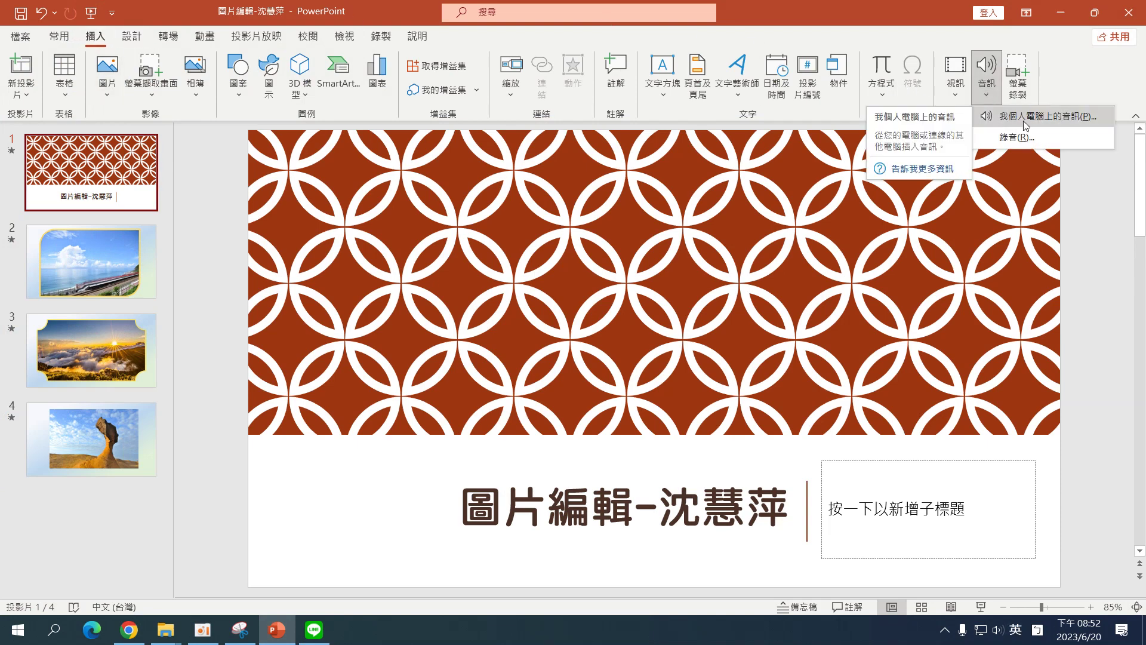
{"action": "left_click", "coordinate": [1023, 117]}
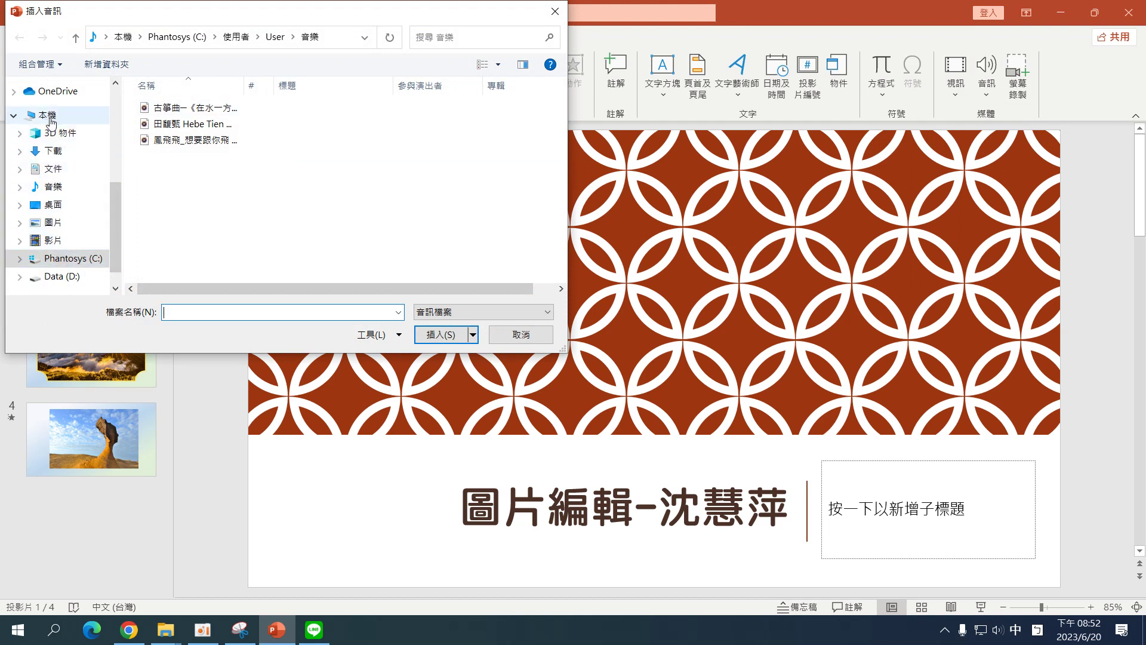
{"action": "left_click", "coordinate": [53, 187]}
{"action": "left_click", "coordinate": [202, 145]}
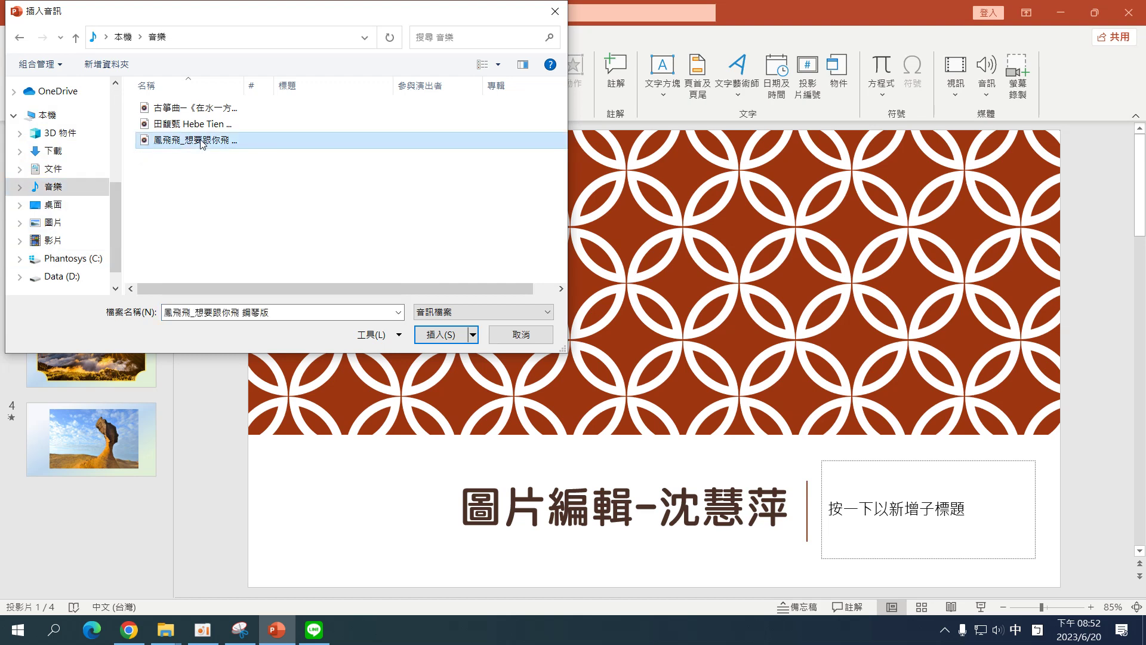
{"action": "left_click", "coordinate": [431, 335]}
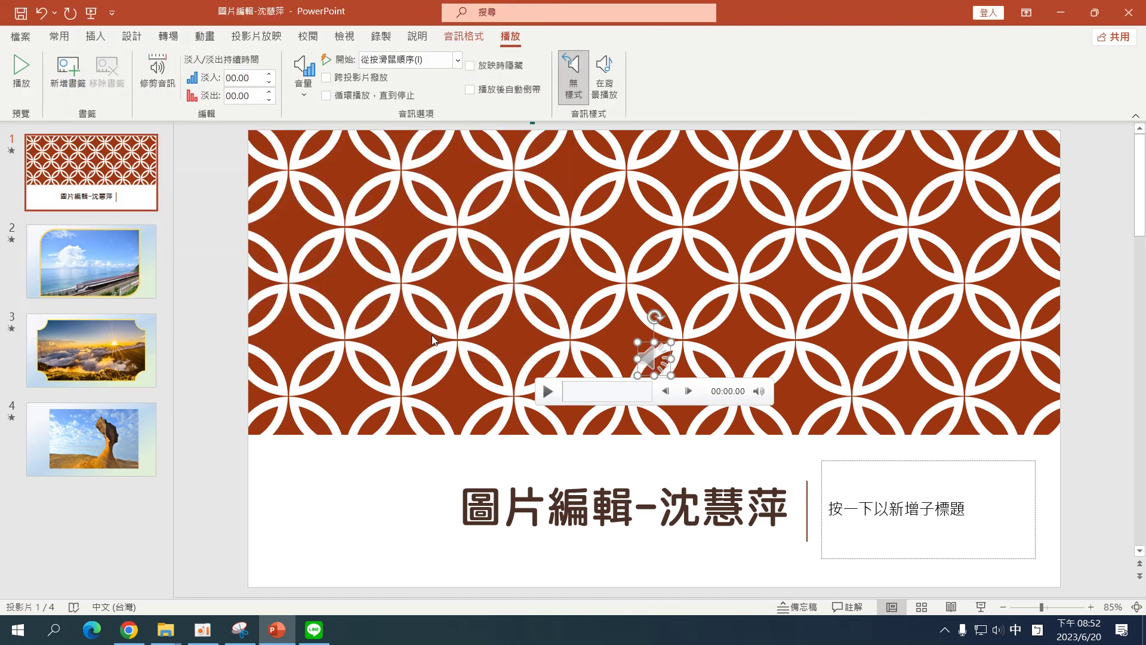
Set the piano track to Play in Background and trim it to 02:41.923–03:09.539
{"action": "left_click", "coordinate": [605, 77]}
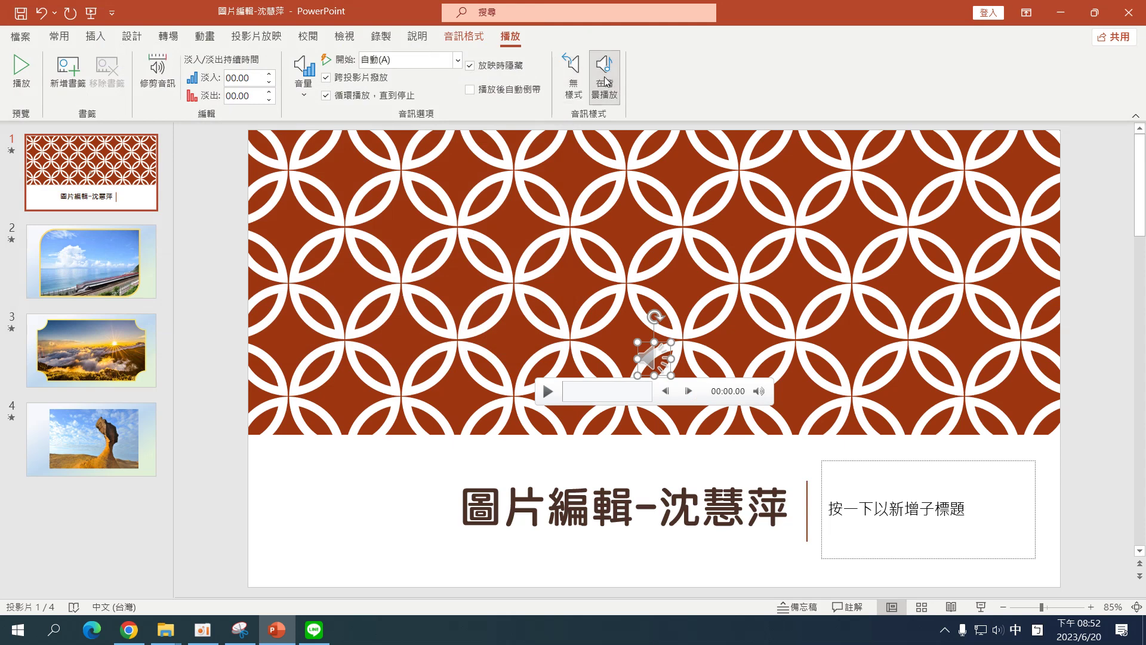
{"action": "left_click", "coordinate": [156, 85]}
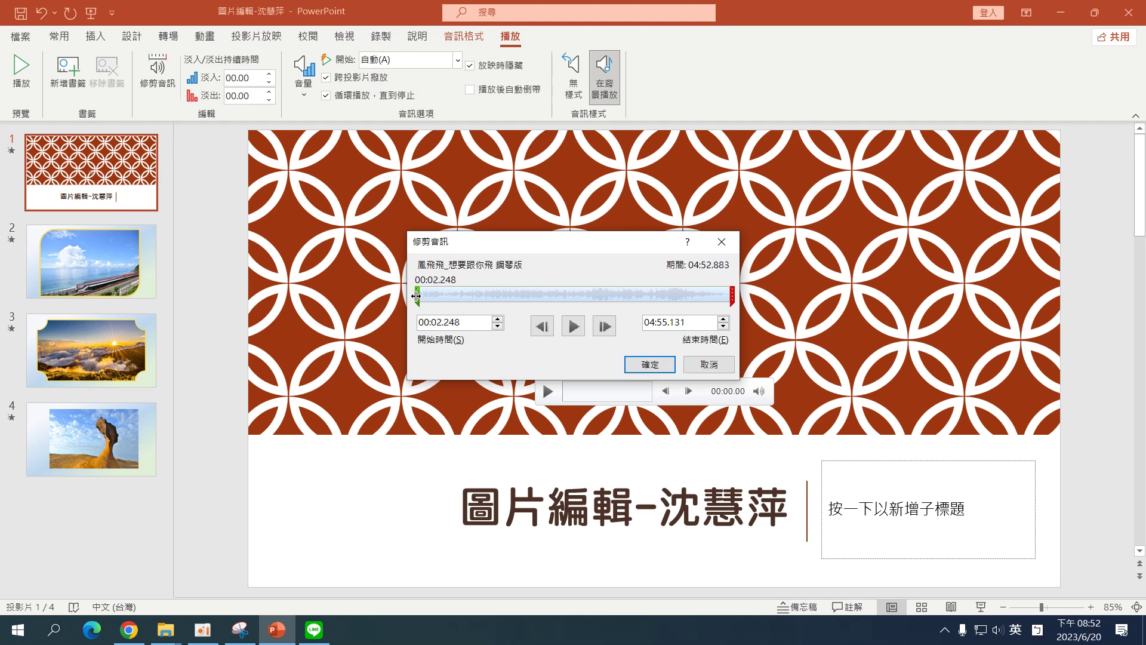
{"action": "left_click_drag", "start_coordinate": [414, 297], "coordinate": [414, 305]}
{"action": "left_click_drag", "start_coordinate": [416, 296], "coordinate": [587, 301]}
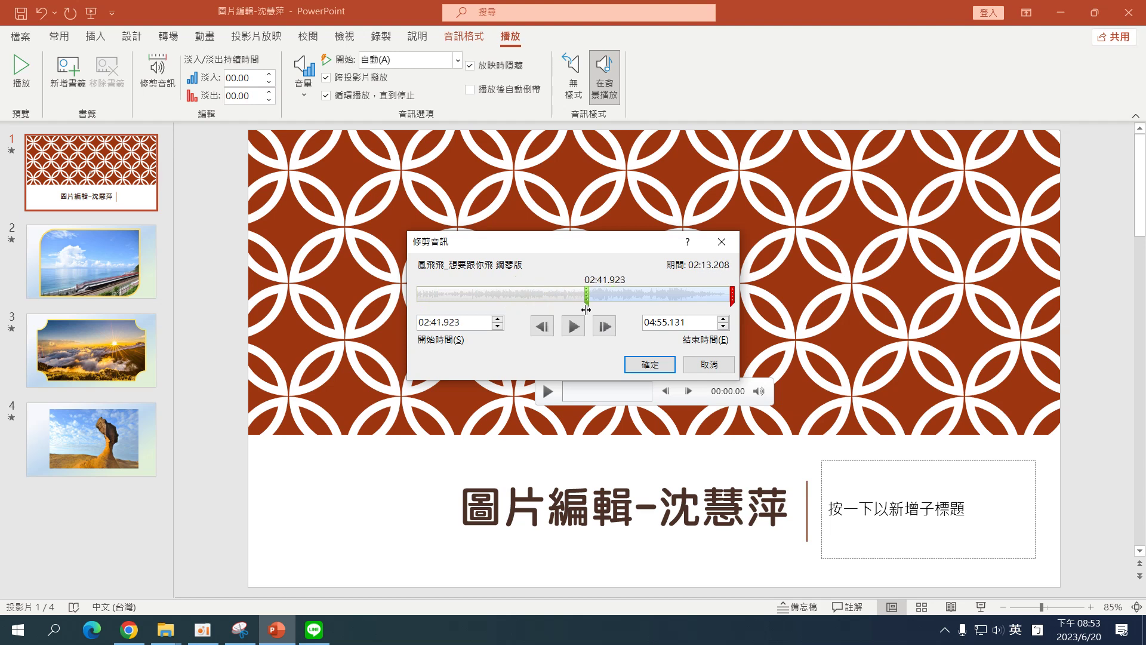
{"action": "left_click_drag", "start_coordinate": [733, 296], "coordinate": [620, 301]}
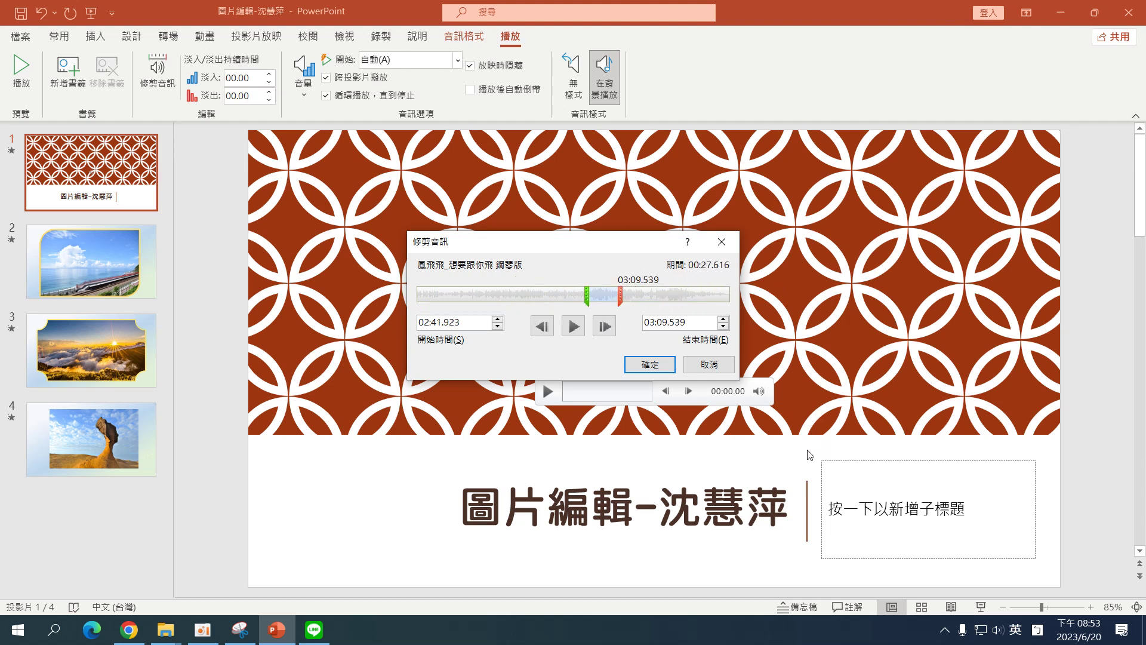
{"action": "left_click", "coordinate": [650, 364]}
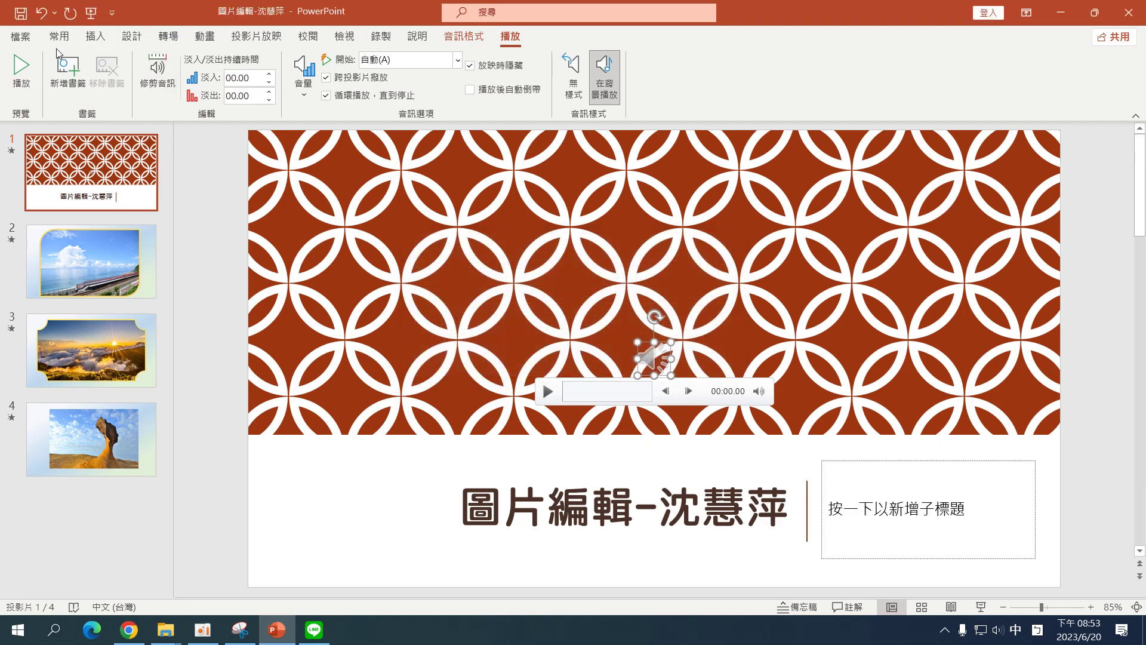
Preview the show from the beginning through slide 2, then save the presentation
{"action": "left_click", "coordinate": [91, 11]}
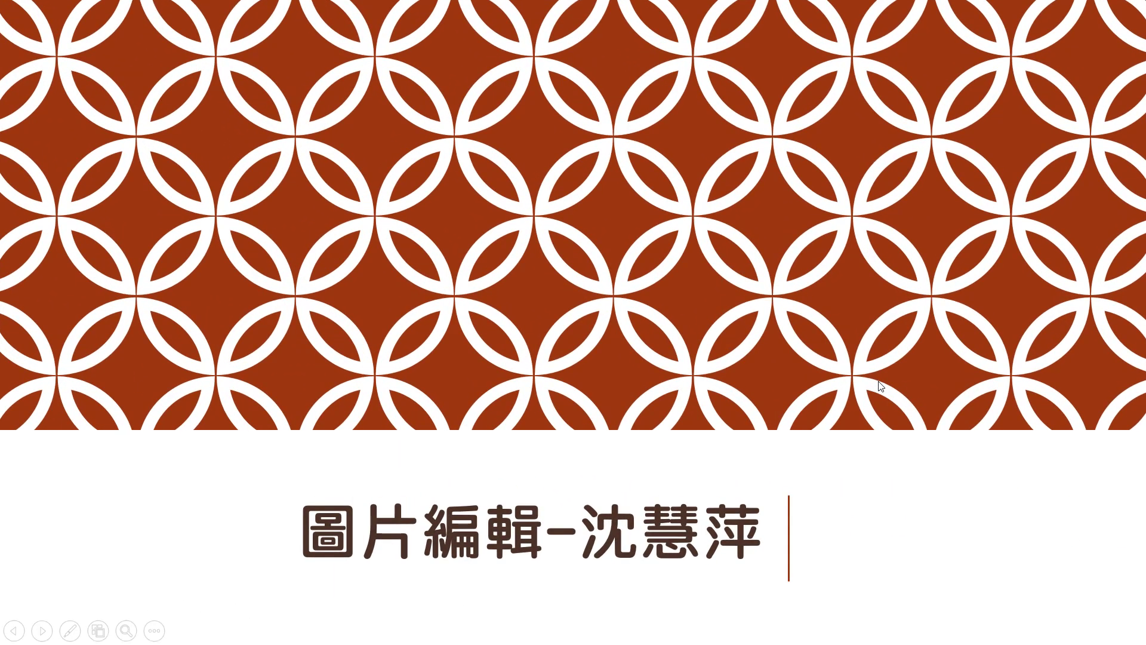
{"action": "key", "text": "Right"}
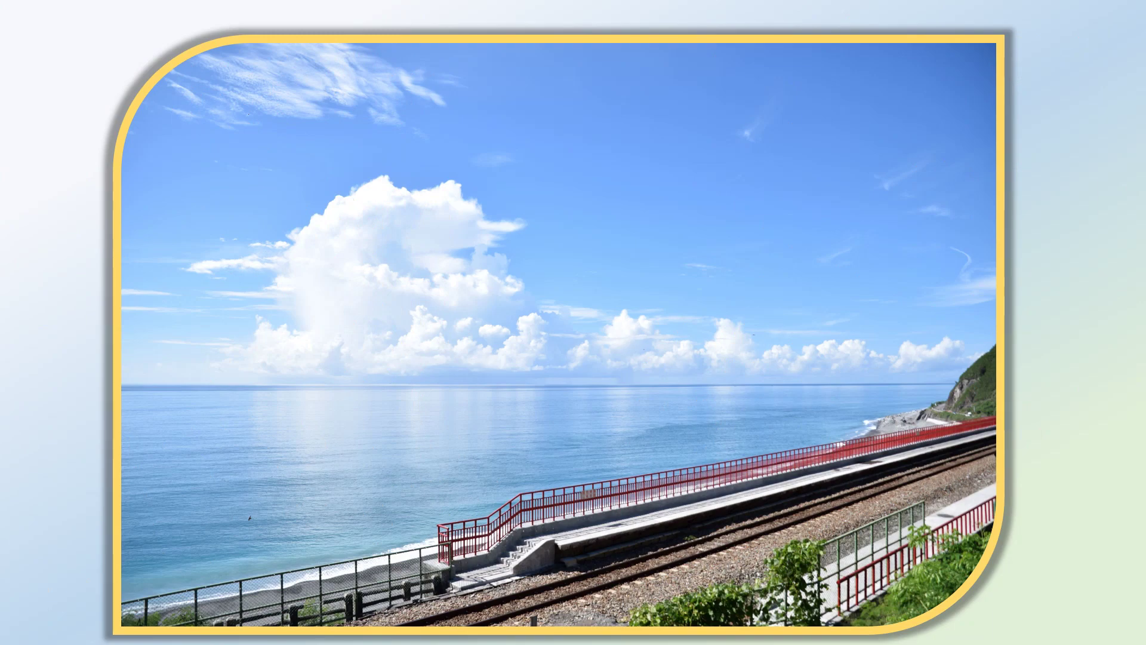
{"action": "key", "text": "Escape"}
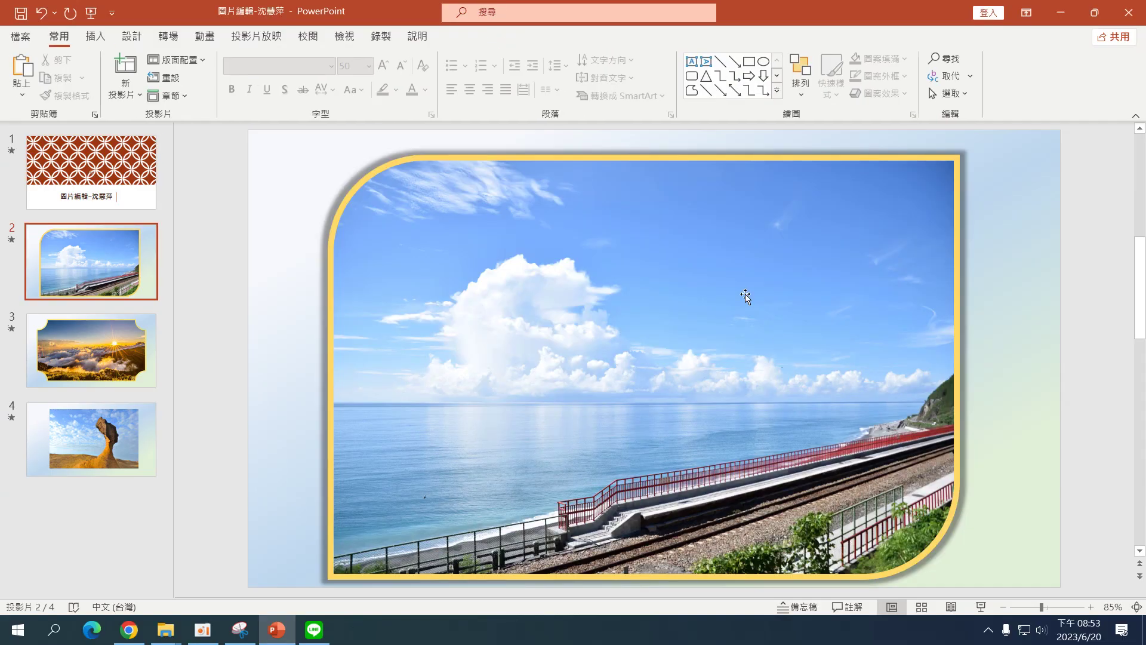
{"action": "left_click", "coordinate": [96, 167]}
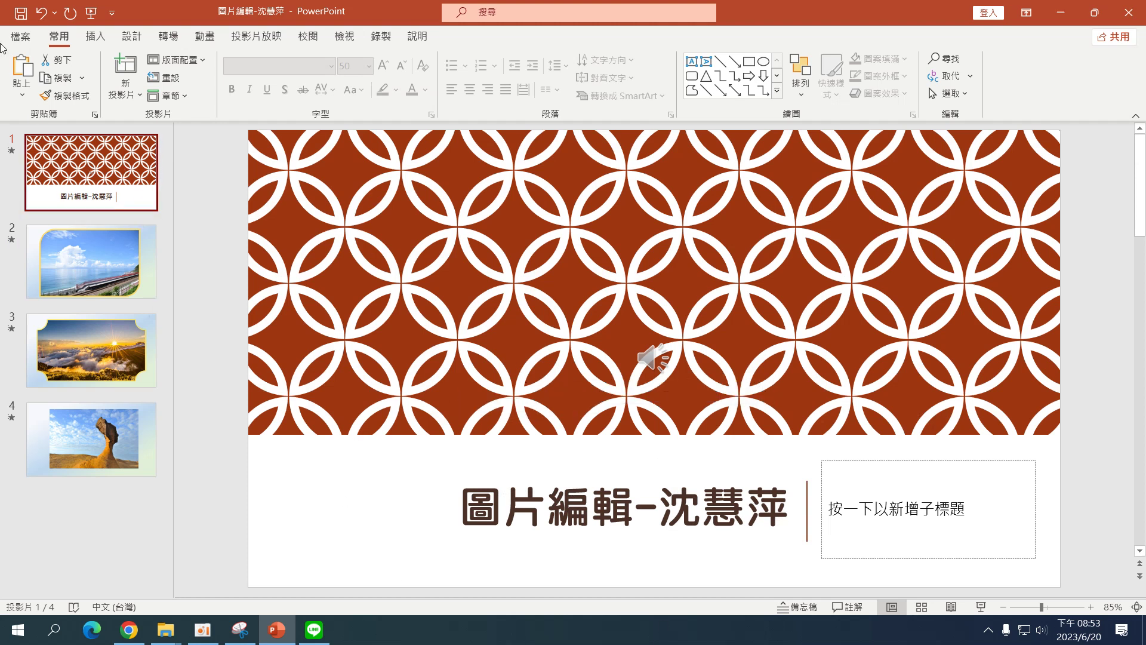
{"action": "left_click", "coordinate": [21, 13]}
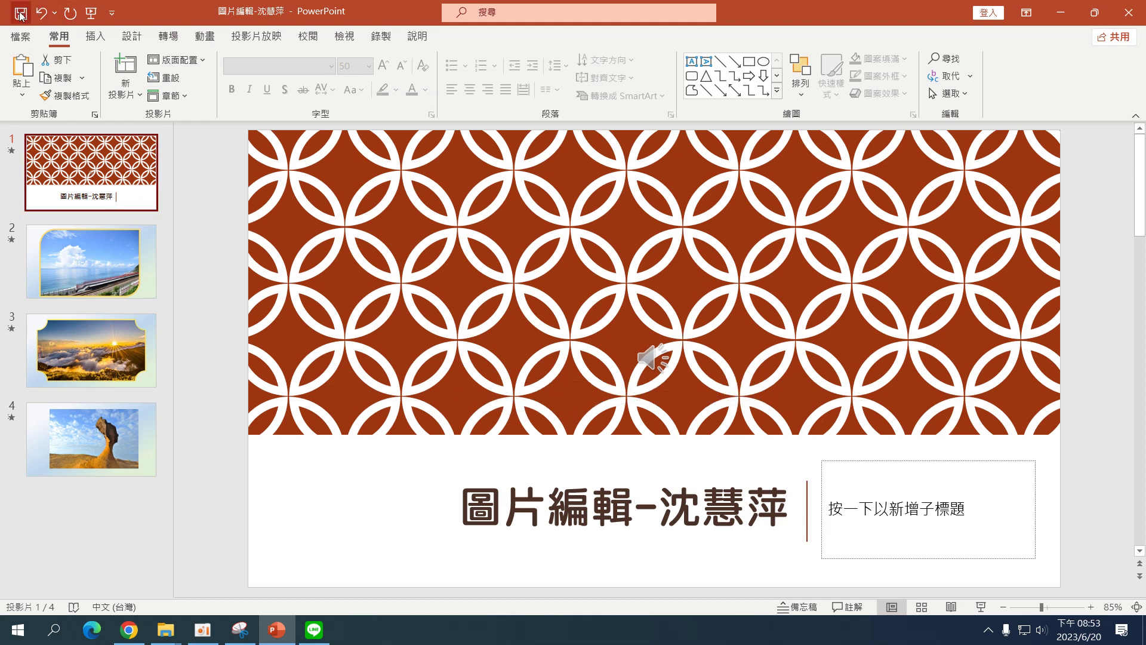